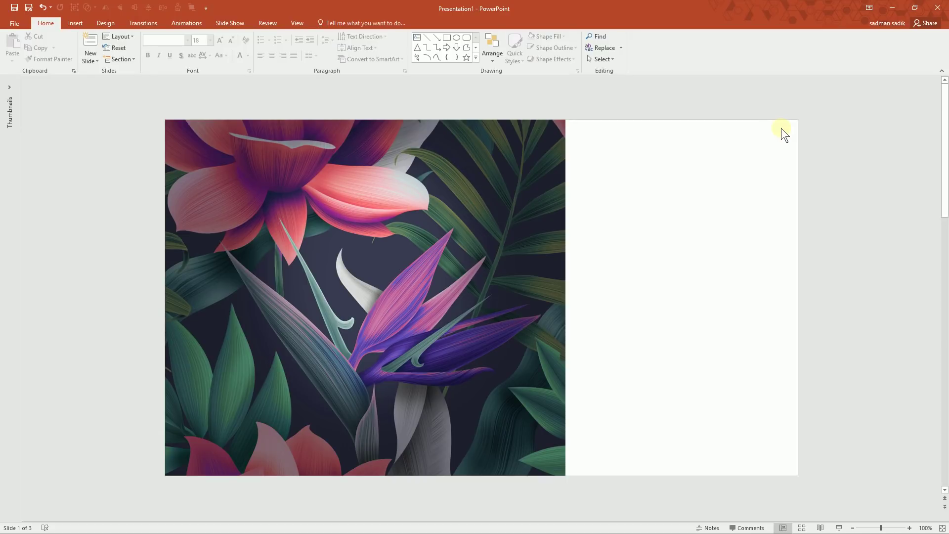
Try stretching the flower picture across the slide, then undo both resizes
{"action": "left_click", "coordinate": [553, 241]}
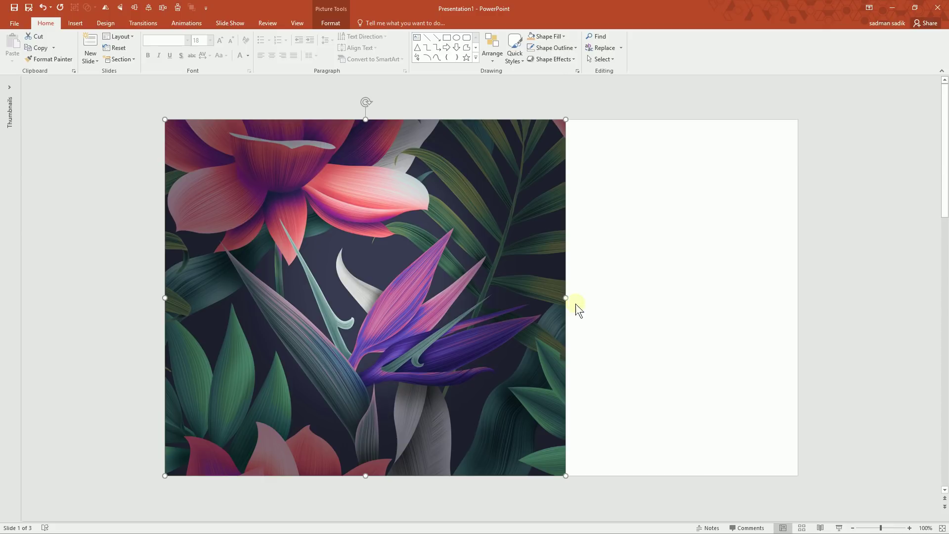
{"action": "left_click_drag", "start_coordinate": [565, 298], "coordinate": [793, 295]}
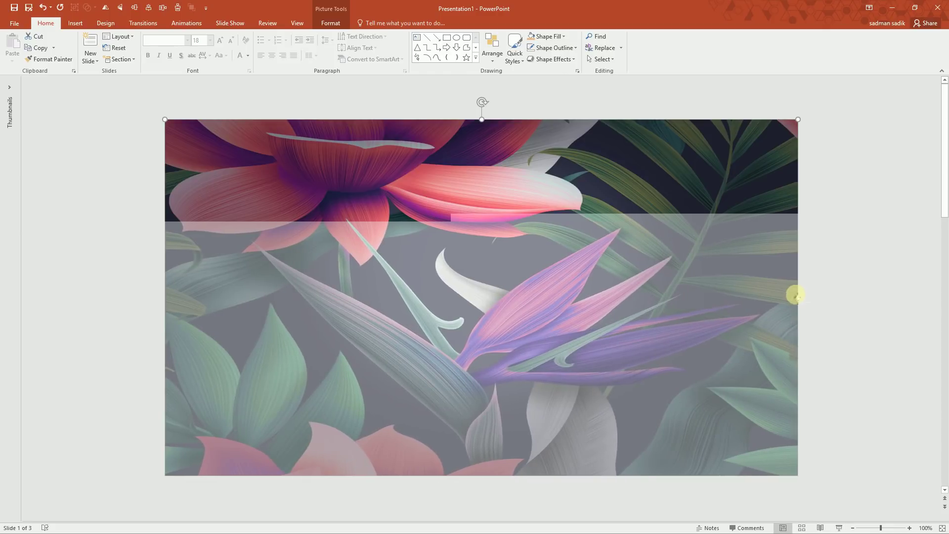
{"action": "key", "text": "ctrl+z"}
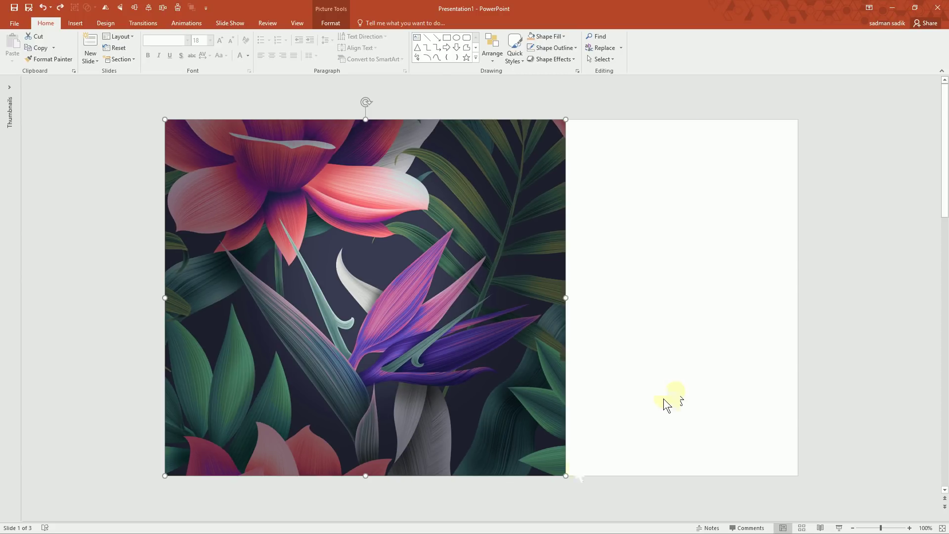
{"action": "left_click_drag", "start_coordinate": [565, 476], "coordinate": [798, 519]}
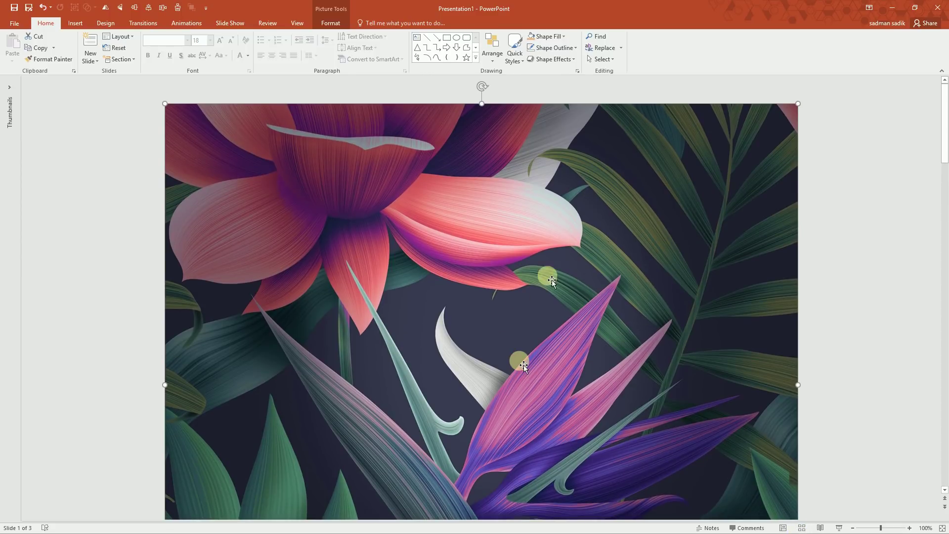
{"action": "key", "text": "ctrl+z"}
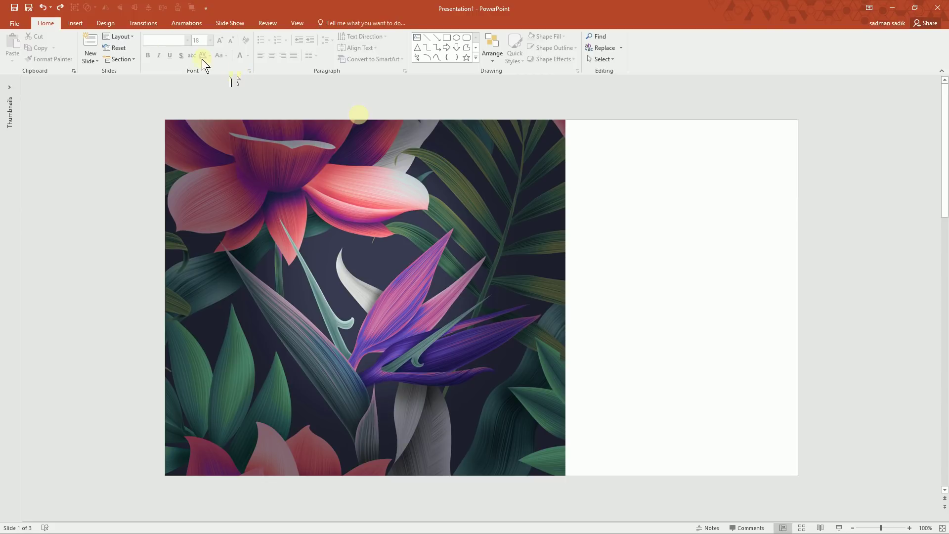
Draw a rectangle over the slide's right side and remove its outline
{"action": "left_click", "coordinate": [81, 28]}
{"action": "left_click", "coordinate": [162, 52]}
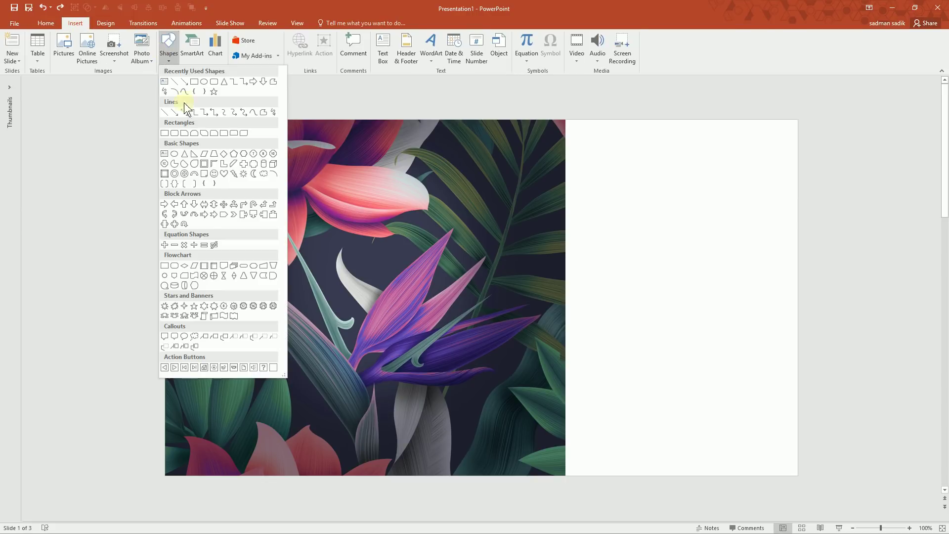
{"action": "left_click", "coordinate": [165, 132]}
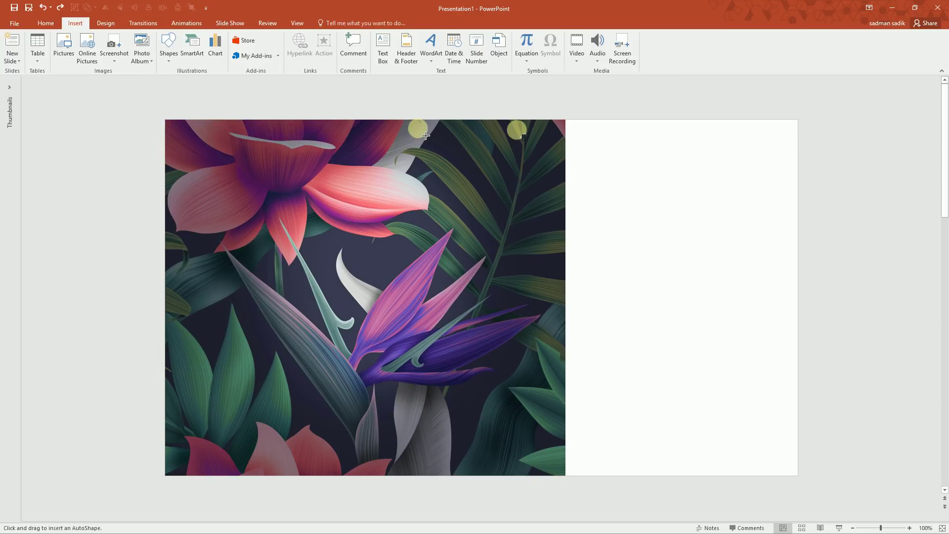
{"action": "mouse_move", "coordinate": [536, 120]}
{"action": "left_mouse_down"}
{"action": "mouse_move", "coordinate": [747, 354]}
{"action": "mouse_move", "coordinate": [797, 449]}
{"action": "mouse_move", "coordinate": [798, 476]}
{"action": "left_mouse_up"}
{"action": "left_click", "coordinate": [369, 48]}
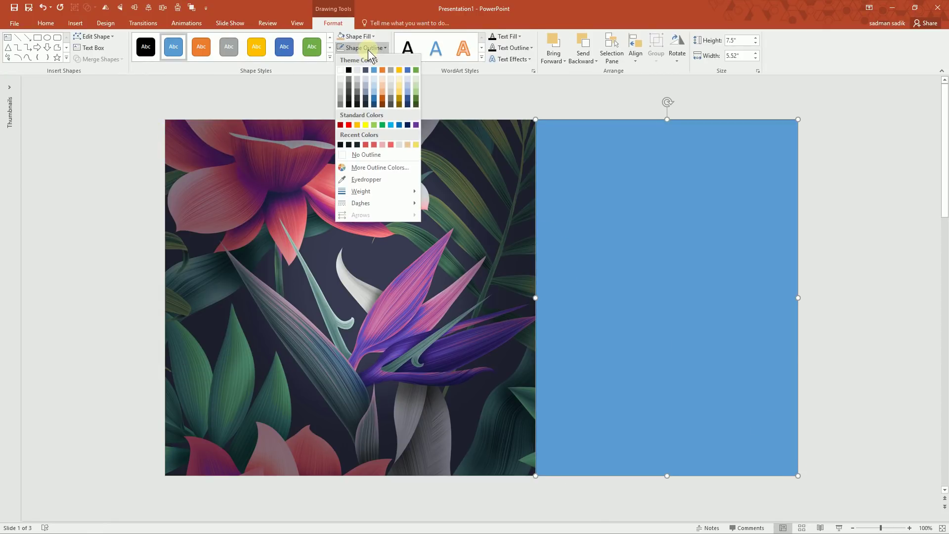
{"action": "left_click", "coordinate": [371, 155]}
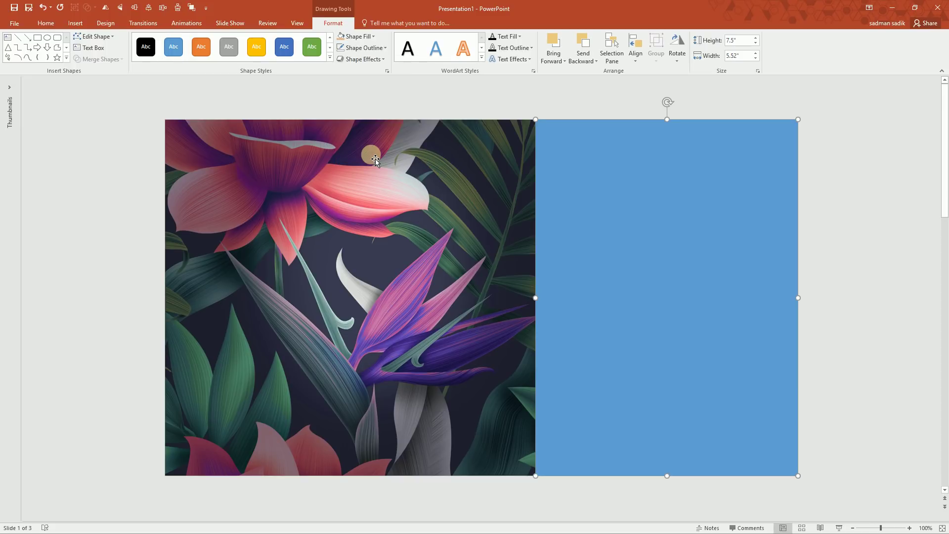
{"action": "left_click", "coordinate": [388, 72]}
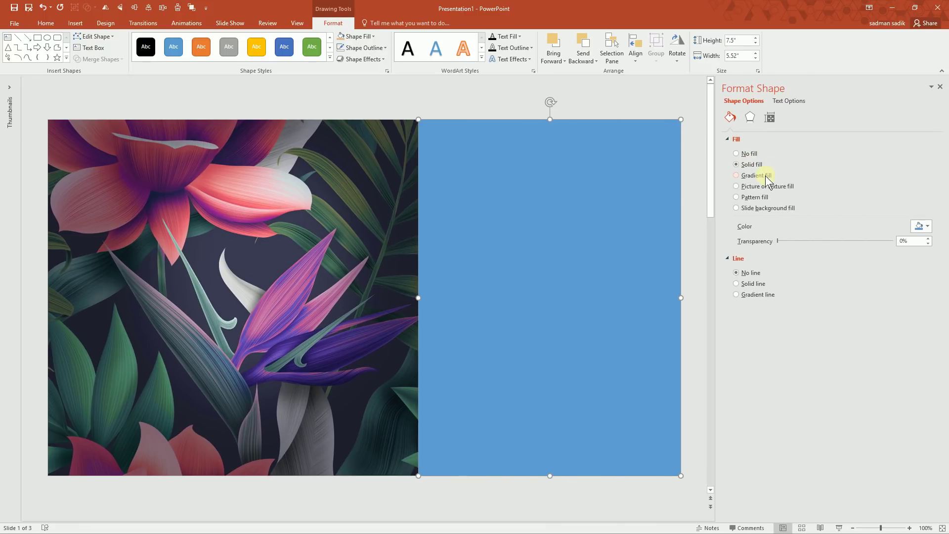
Give the rectangle a gradient fill using a dark leaf colour sampled from the picture
{"action": "left_click", "coordinate": [765, 176]}
{"action": "left_click", "coordinate": [916, 314]}
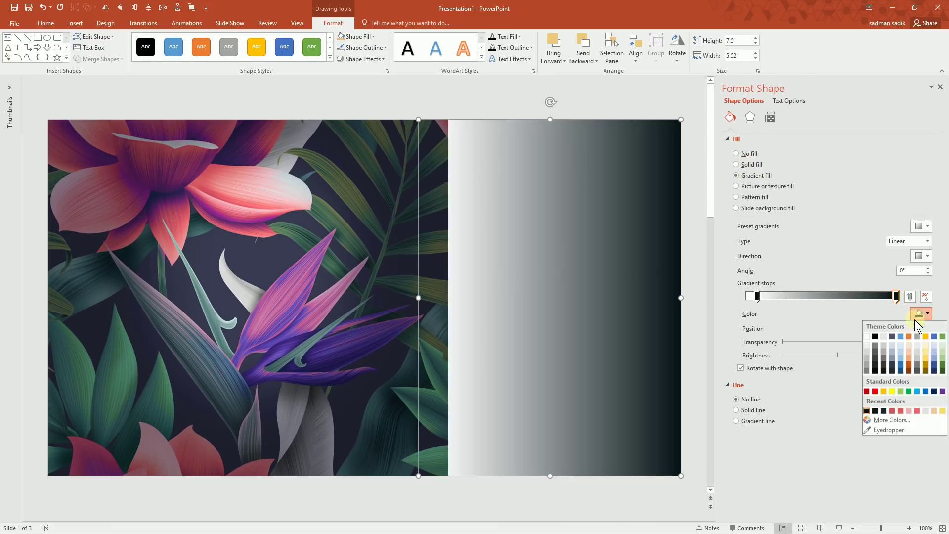
{"action": "left_click", "coordinate": [895, 429]}
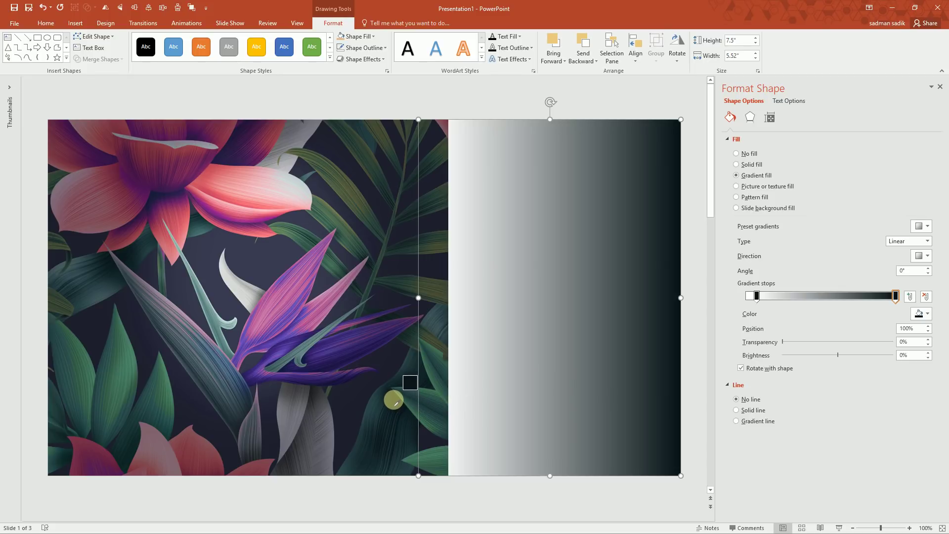
{"action": "left_click", "coordinate": [395, 402]}
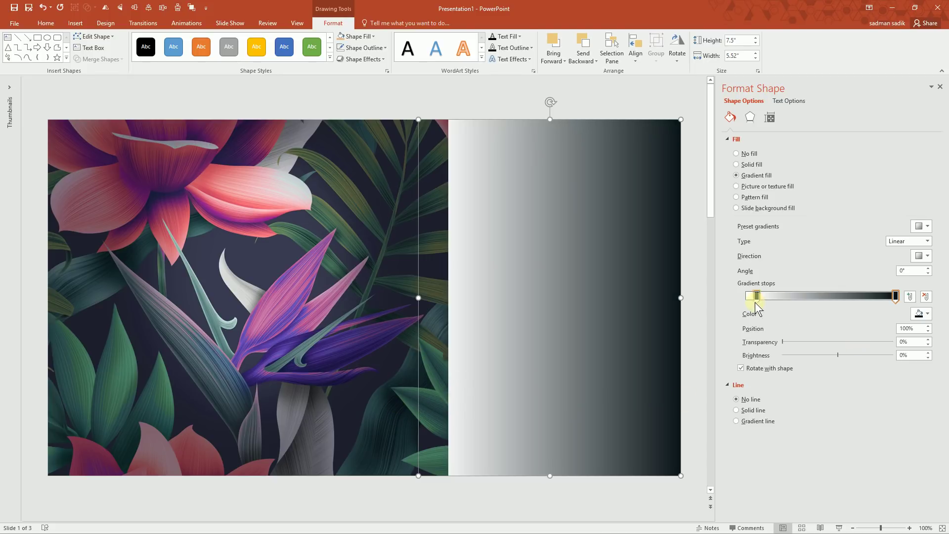
{"action": "left_click_drag", "start_coordinate": [758, 297], "coordinate": [748, 297]}
{"action": "left_click", "coordinate": [919, 314]}
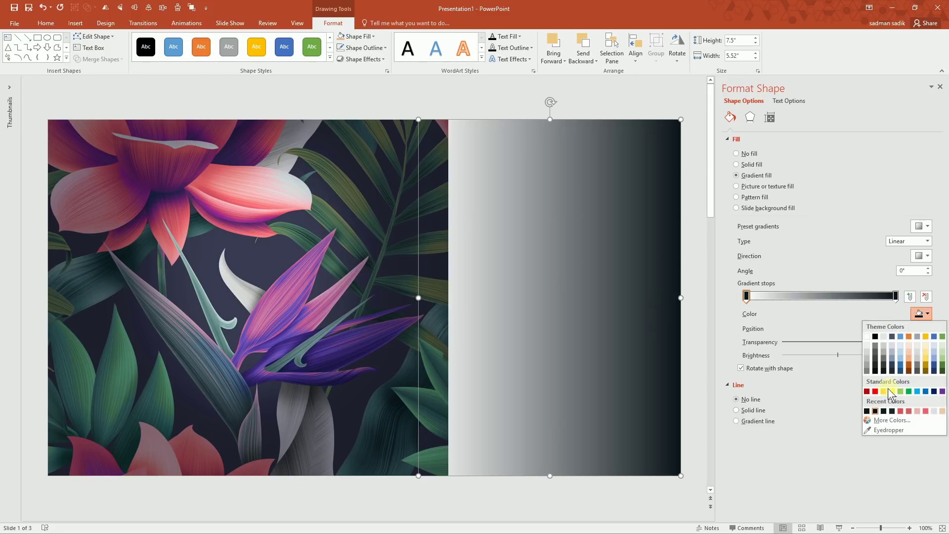
{"action": "left_click", "coordinate": [867, 411]}
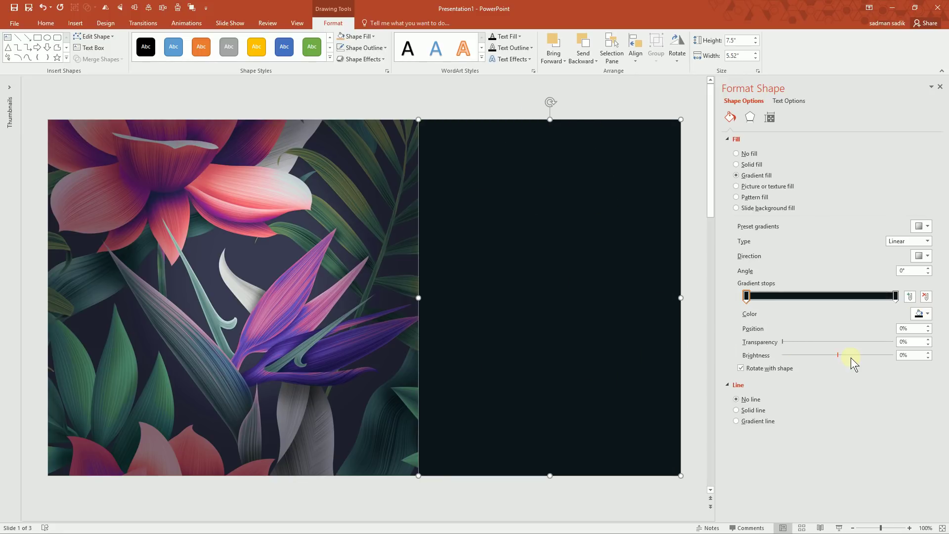
Make the first stop 100% transparent, add a stop near 44%, and widen the rectangle left
{"action": "left_click_drag", "start_coordinate": [784, 342], "coordinate": [893, 342]}
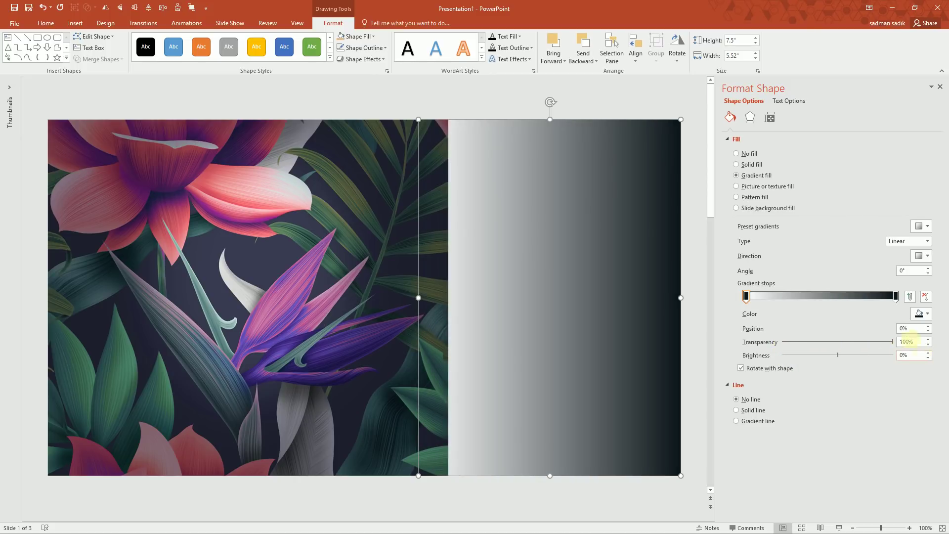
{"action": "left_click", "coordinate": [890, 296]}
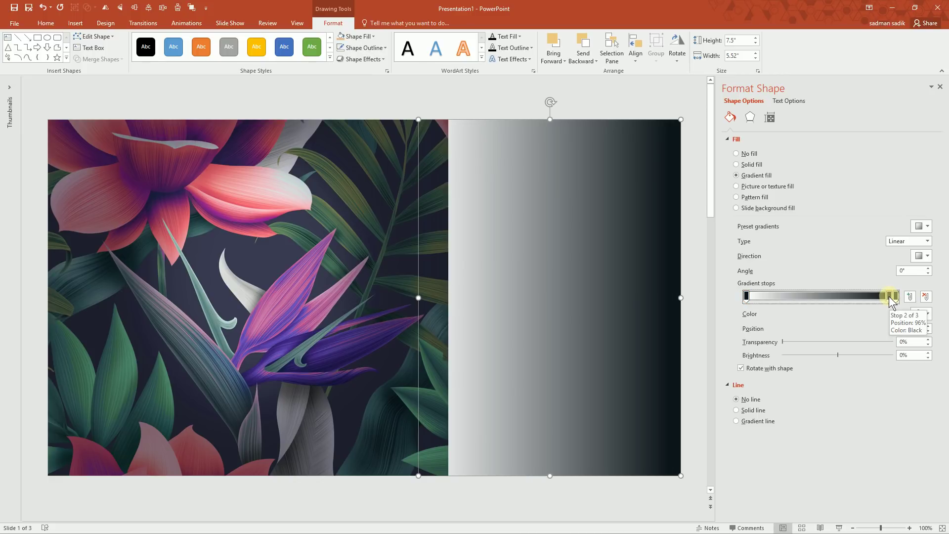
{"action": "left_click_drag", "start_coordinate": [890, 296], "coordinate": [802, 297]}
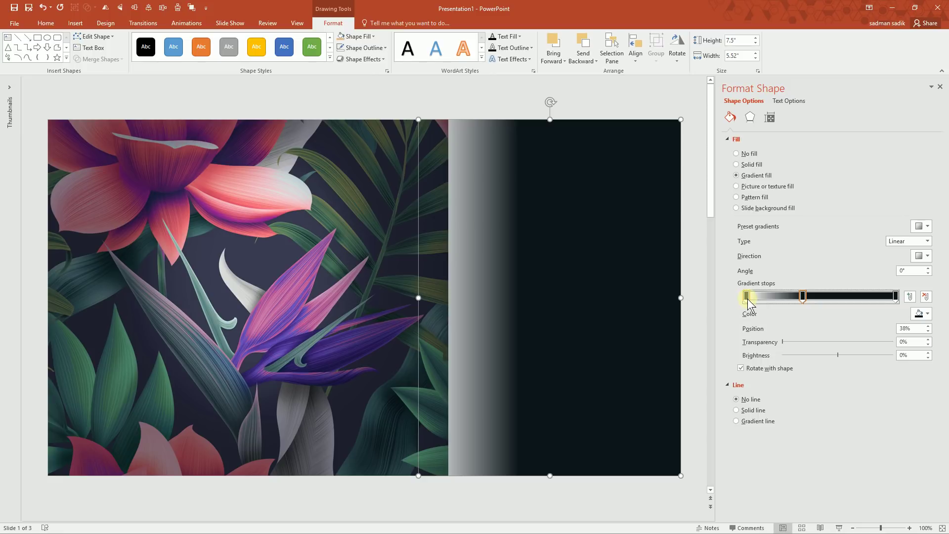
{"action": "left_click_drag", "start_coordinate": [419, 298], "coordinate": [294, 298]}
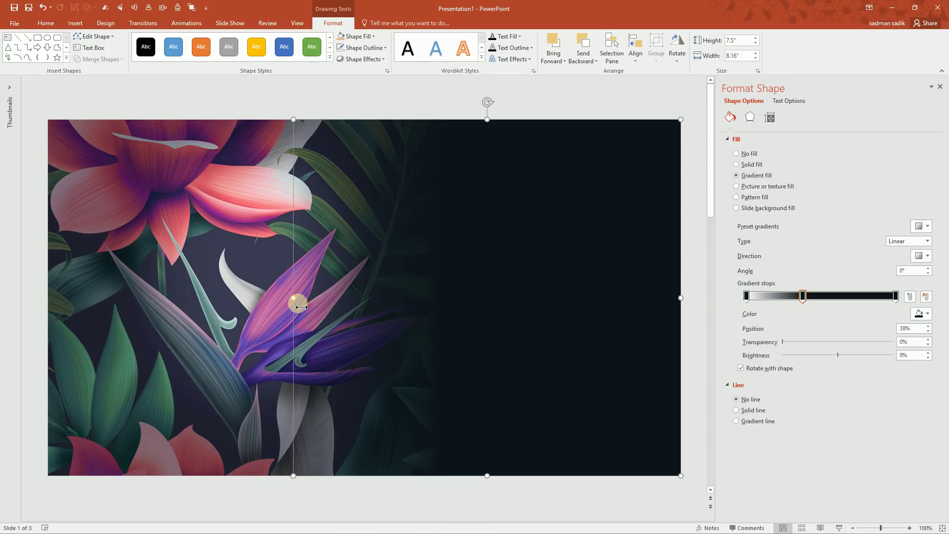
{"action": "left_click", "coordinate": [802, 300]}
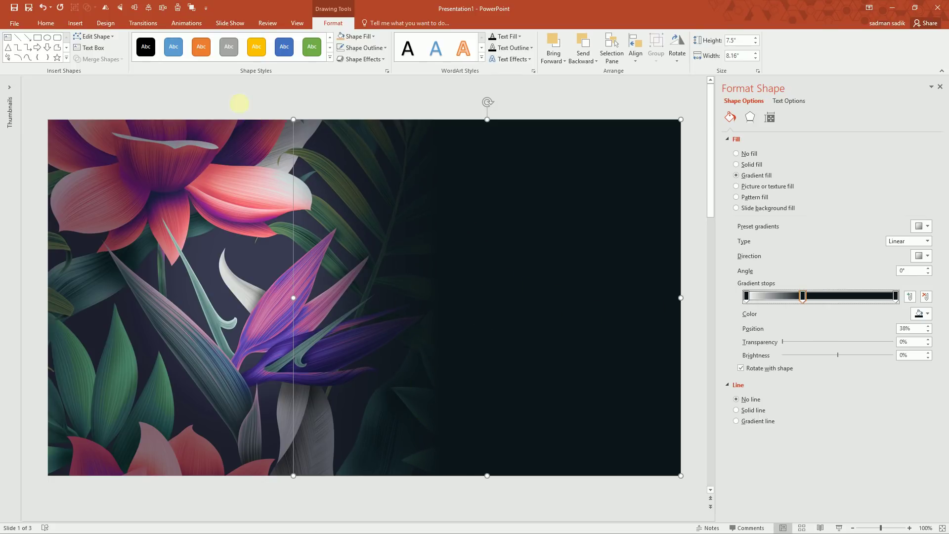
{"action": "left_click", "coordinate": [239, 104]}
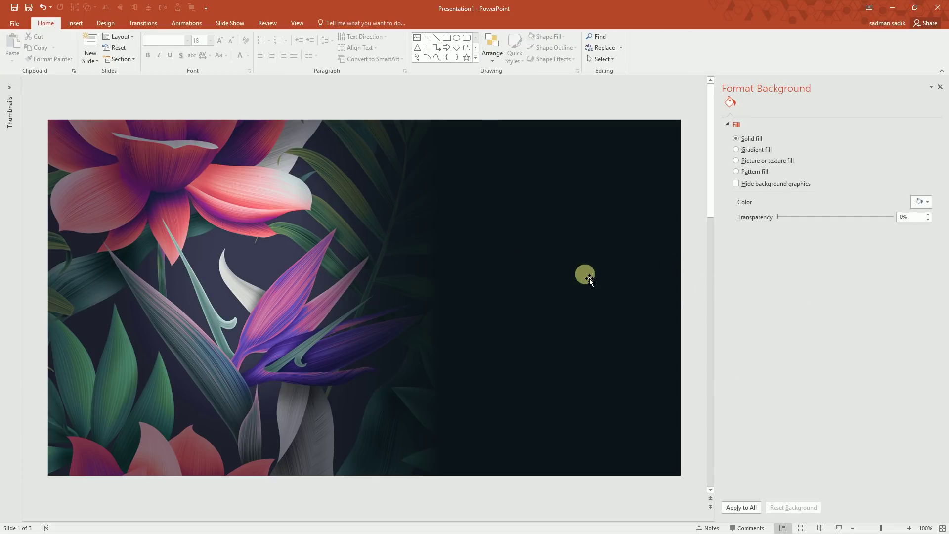
{"action": "left_click", "coordinate": [589, 278]}
{"action": "left_click", "coordinate": [803, 296]}
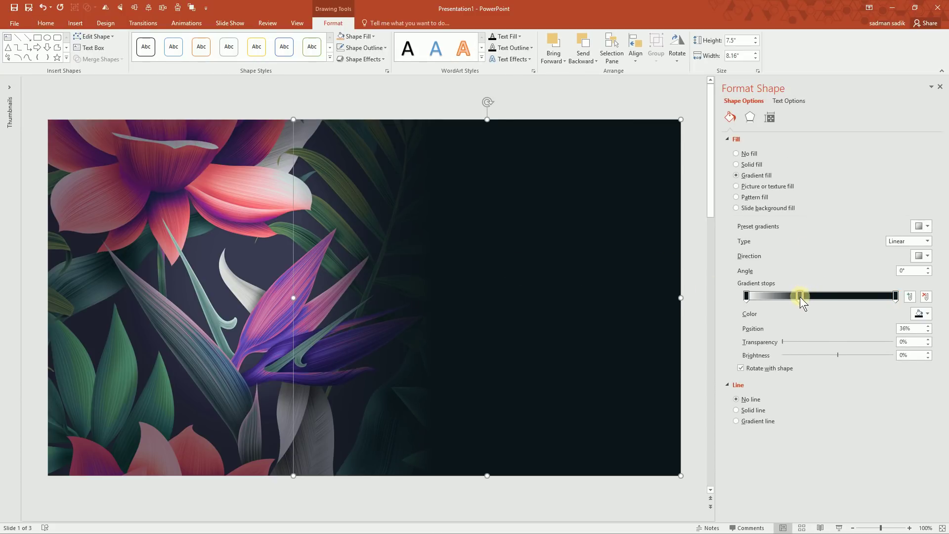
{"action": "left_click", "coordinate": [277, 96]}
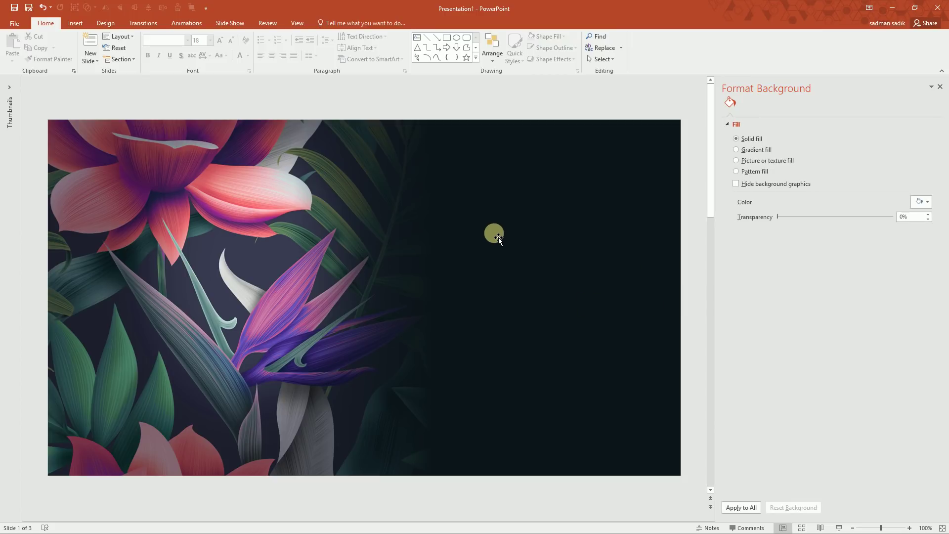
Remove the flower picture's background, tightening the keep box around the purple flower
{"action": "left_click", "coordinate": [132, 265]}
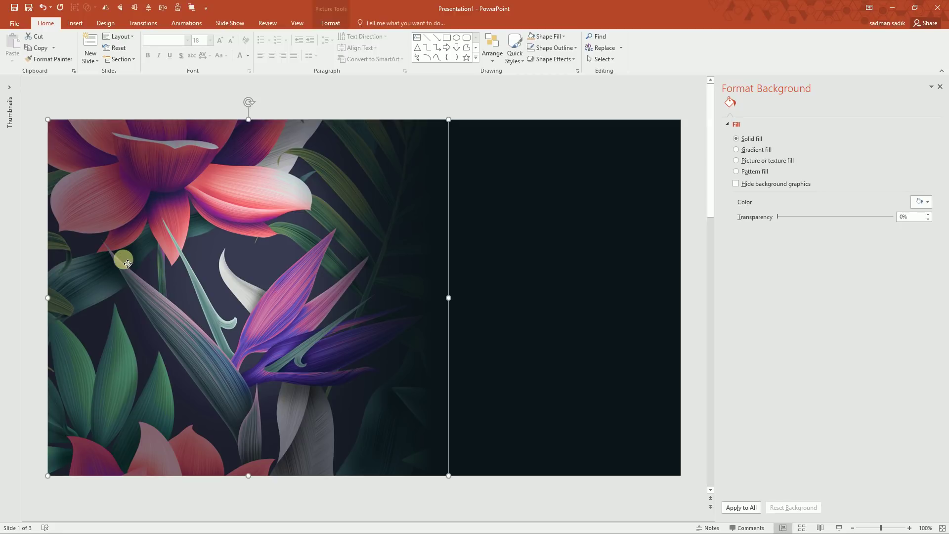
{"action": "left_click_drag", "start_coordinate": [158, 254], "coordinate": [157, 256]}
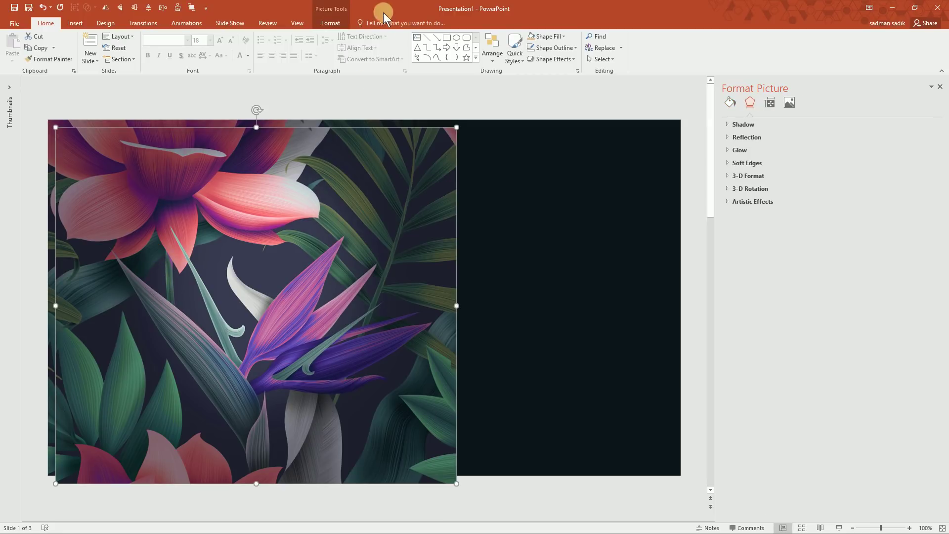
{"action": "left_click", "coordinate": [328, 22]}
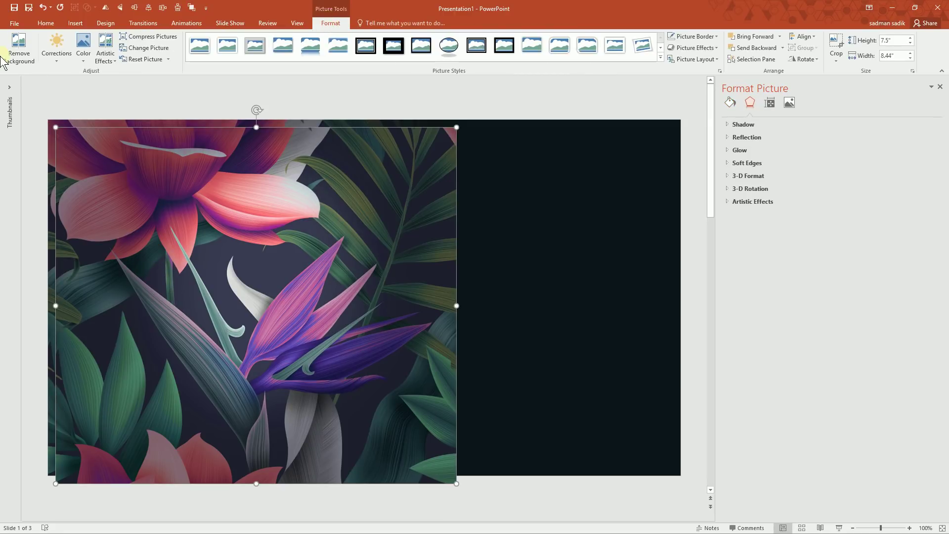
{"action": "left_click", "coordinate": [18, 57]}
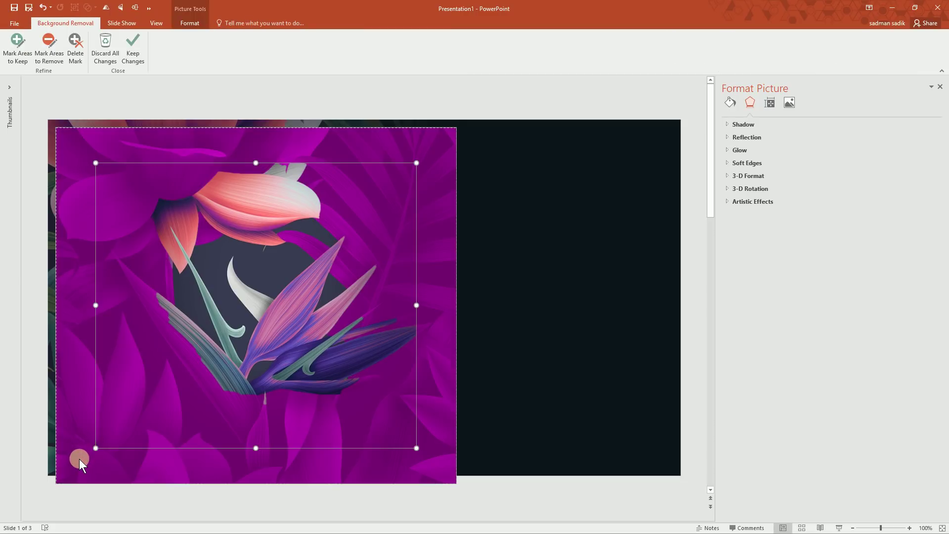
{"action": "left_click_drag", "start_coordinate": [96, 448], "coordinate": [221, 418]}
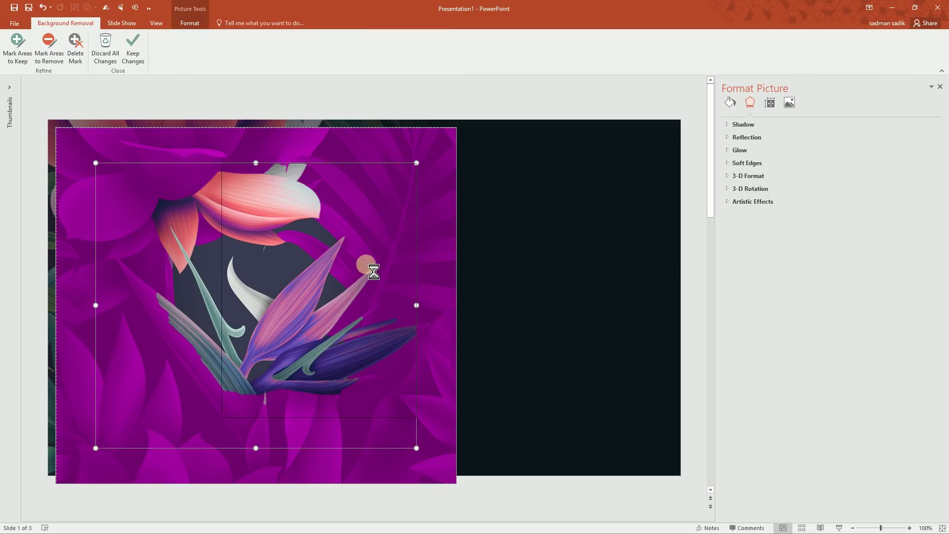
{"action": "left_click_drag", "start_coordinate": [421, 165], "coordinate": [437, 232]}
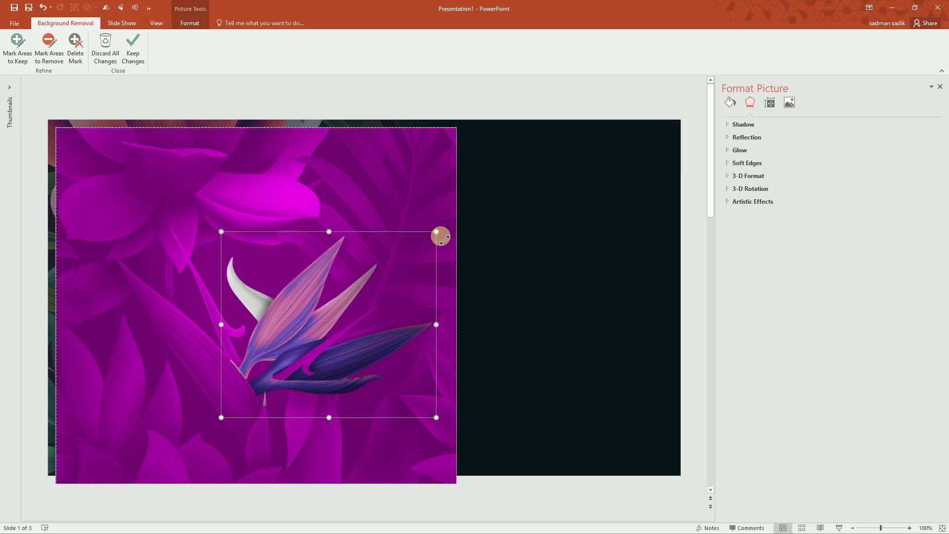
Mark the flower's green stem, stem tip and lower petal edge as areas to keep
{"action": "left_click", "coordinate": [18, 50]}
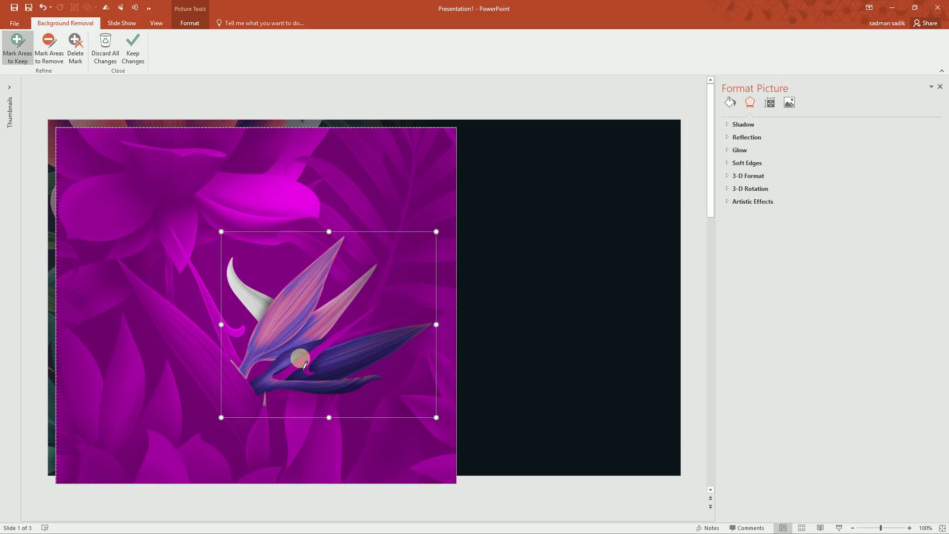
{"action": "scroll", "coordinate": [312, 358], "scroll_direction": "up", "scroll_amount": 5}
{"action": "left_click_drag", "start_coordinate": [380, 403], "coordinate": [447, 342]}
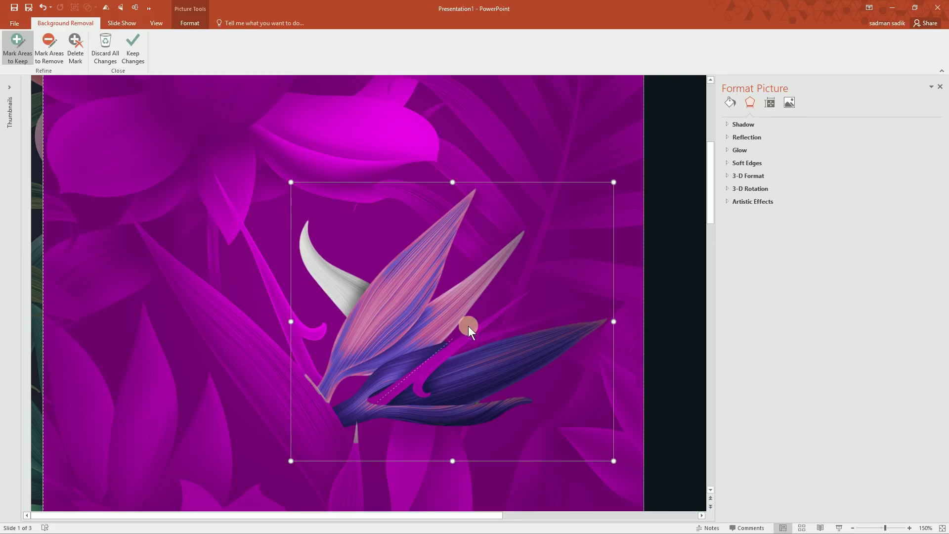
{"action": "left_click_drag", "start_coordinate": [508, 307], "coordinate": [508, 307]}
{"action": "left_click_drag", "start_coordinate": [469, 345], "coordinate": [537, 337]}
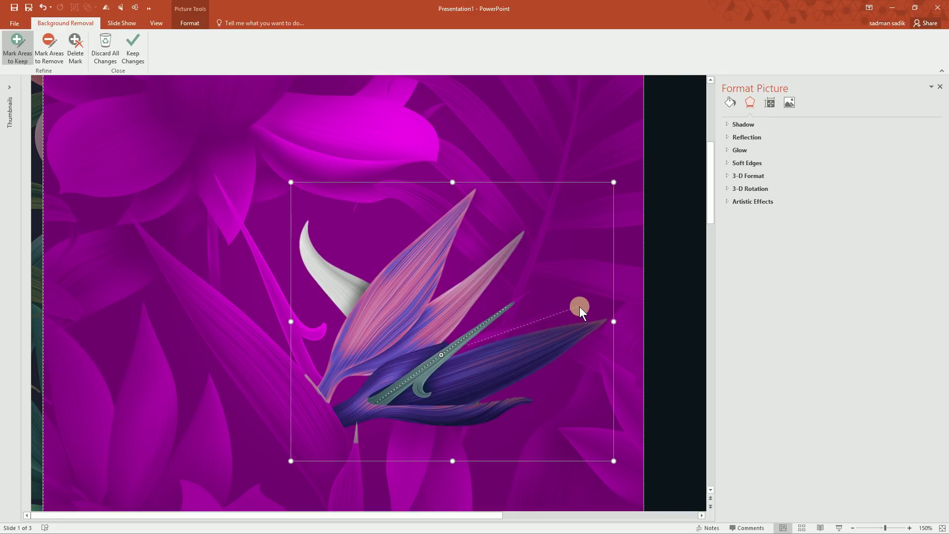
{"action": "left_click_drag", "start_coordinate": [579, 306], "coordinate": [580, 307]}
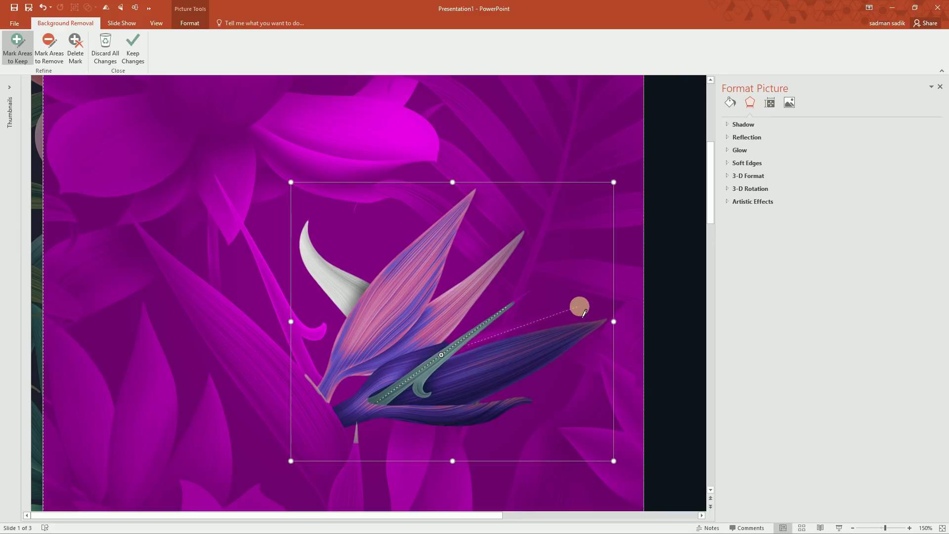
{"action": "left_click", "coordinate": [515, 301]}
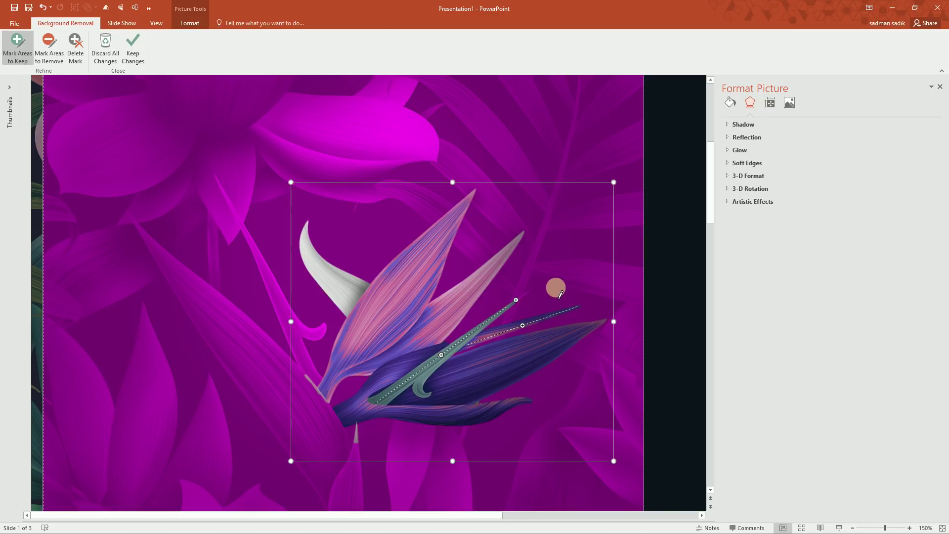
Keep the background-removal changes and zoom back out
{"action": "left_click", "coordinate": [133, 49]}
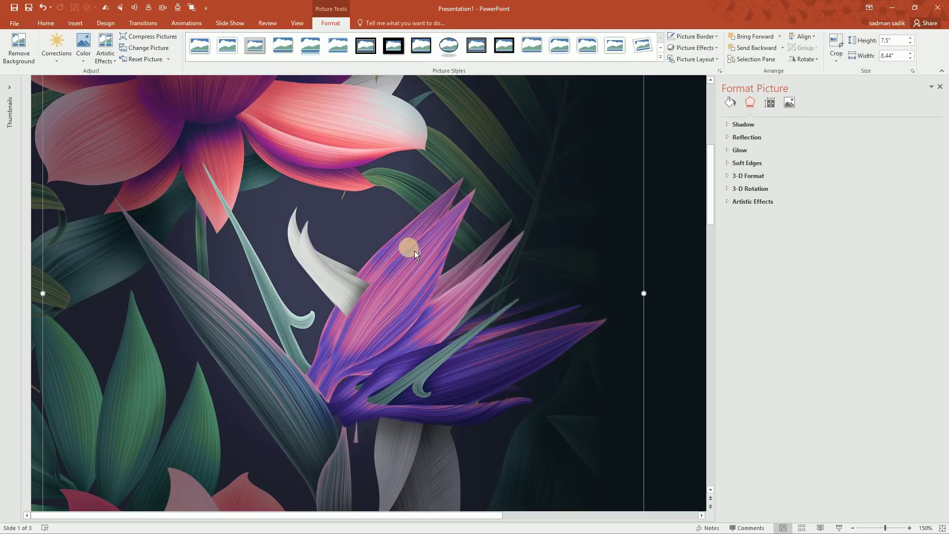
{"action": "scroll", "coordinate": [414, 251], "scroll_direction": "down", "scroll_amount": 5}
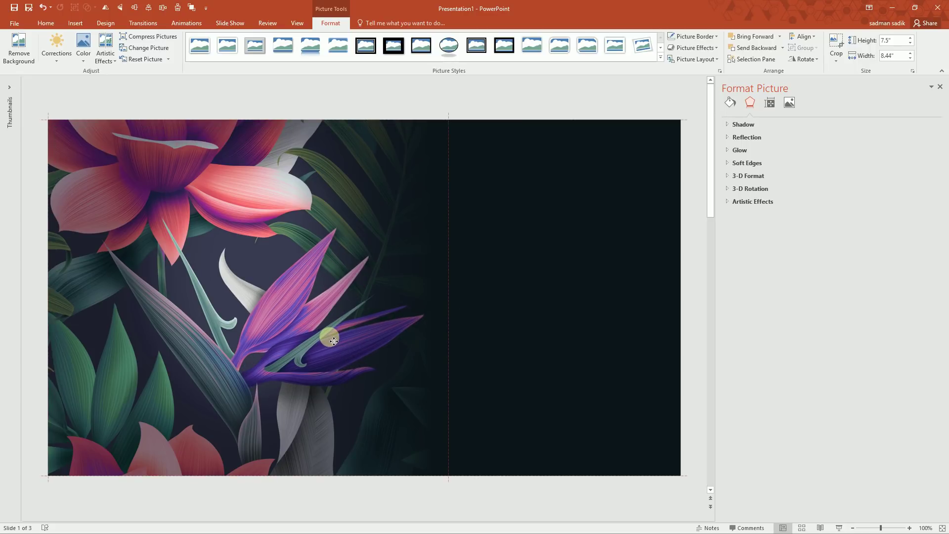
{"action": "scroll", "coordinate": [515, 327], "scroll_direction": "down", "scroll_amount": 2}
Drag the dark gradient rectangle's left edge further left over the flowers
{"action": "left_click", "coordinate": [517, 329]}
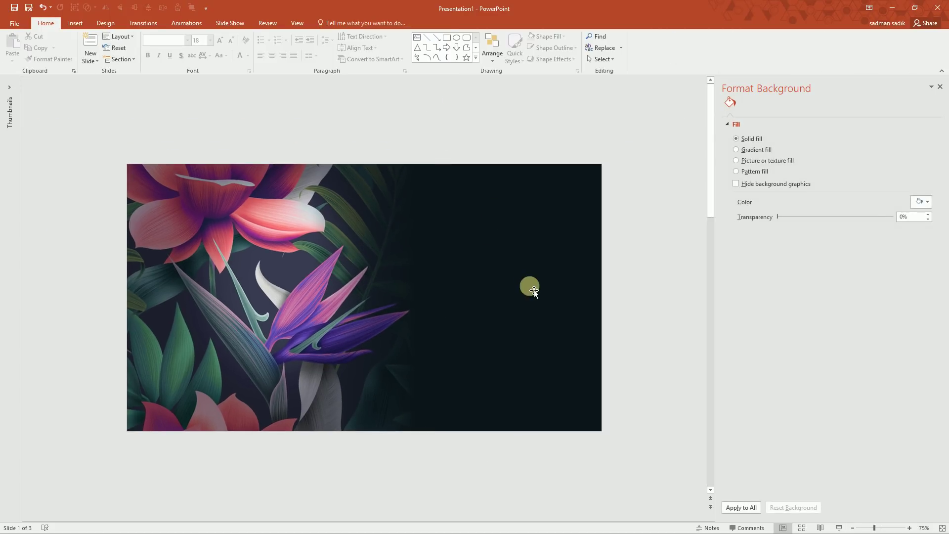
{"action": "left_click", "coordinate": [502, 331]}
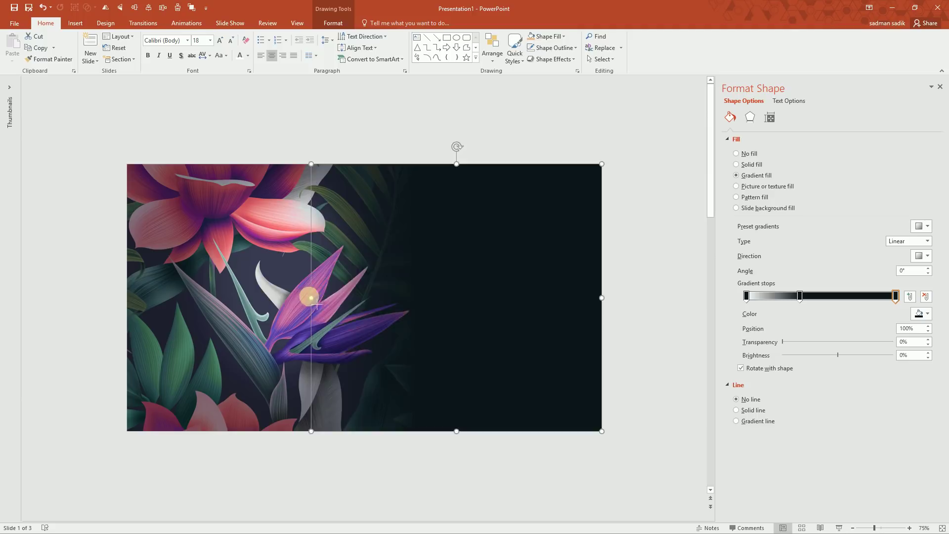
{"action": "left_click_drag", "start_coordinate": [311, 297], "coordinate": [265, 298]}
{"action": "left_click", "coordinate": [372, 138]}
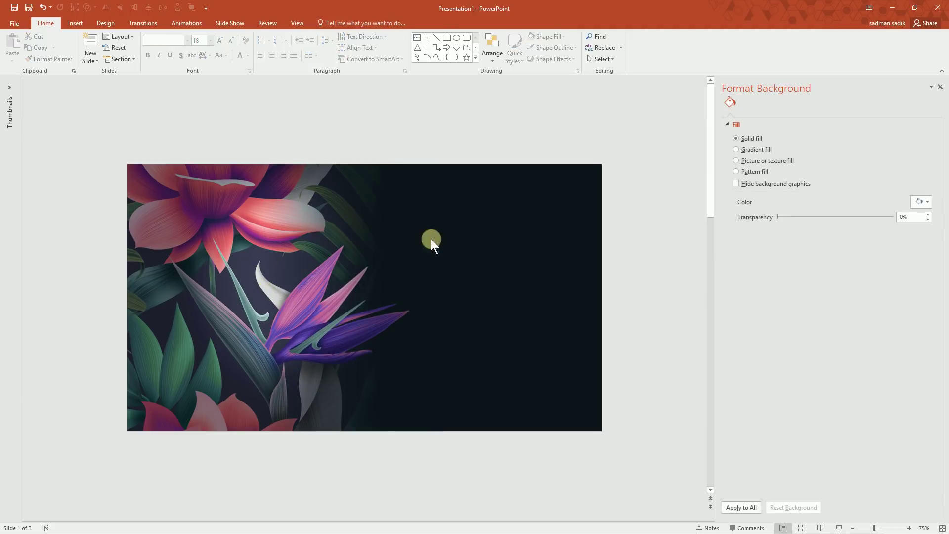
{"action": "left_click", "coordinate": [316, 297]}
{"action": "left_click", "coordinate": [481, 121]}
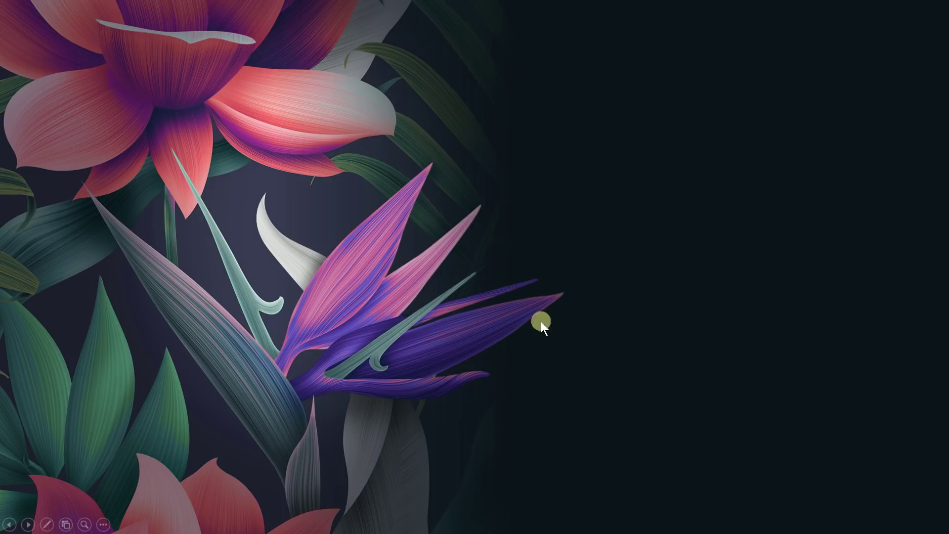
{"action": "key", "text": "Escape"}
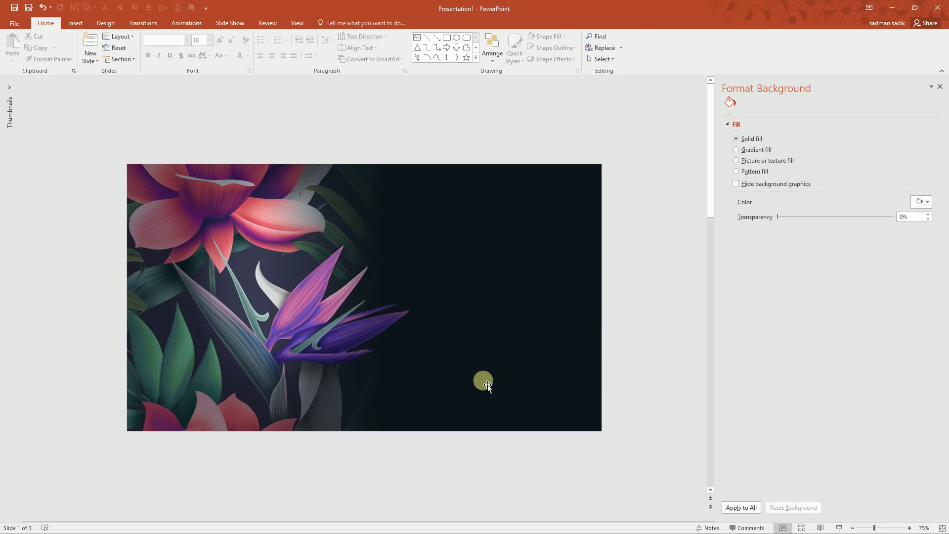
Insert WordArt reading 'GROW BEYOND YOUR LIMITATIONS'
{"action": "left_click", "coordinate": [81, 20]}
{"action": "left_click", "coordinate": [432, 56]}
{"action": "left_click", "coordinate": [438, 77]}
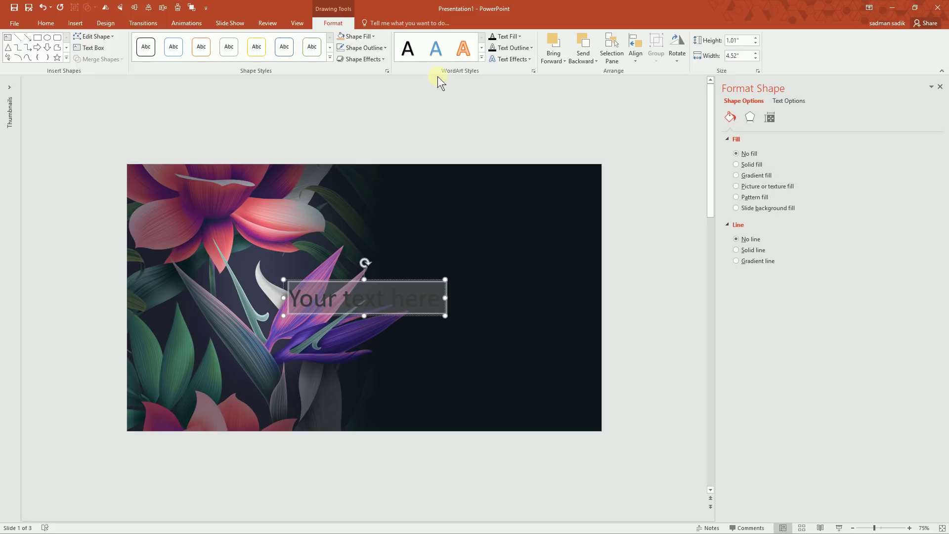
{"action": "type", "text": "GROW"}
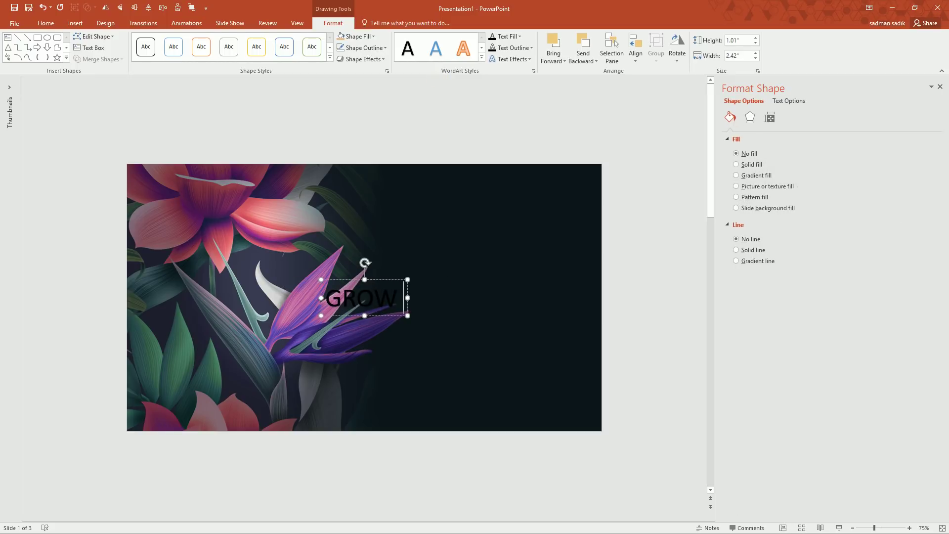
{"action": "type", "text": " BEYOND Y"}
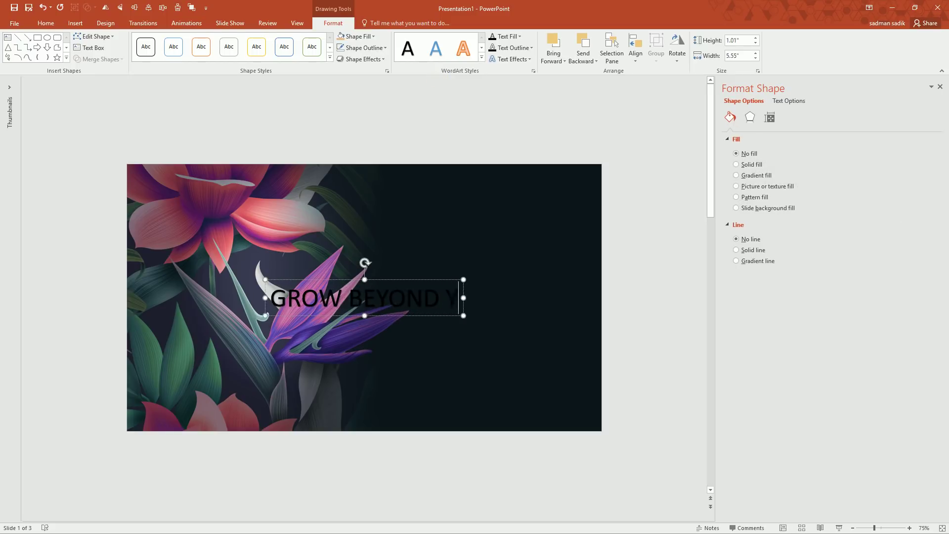
{"action": "type", "text": "OUR LIMITATION"}
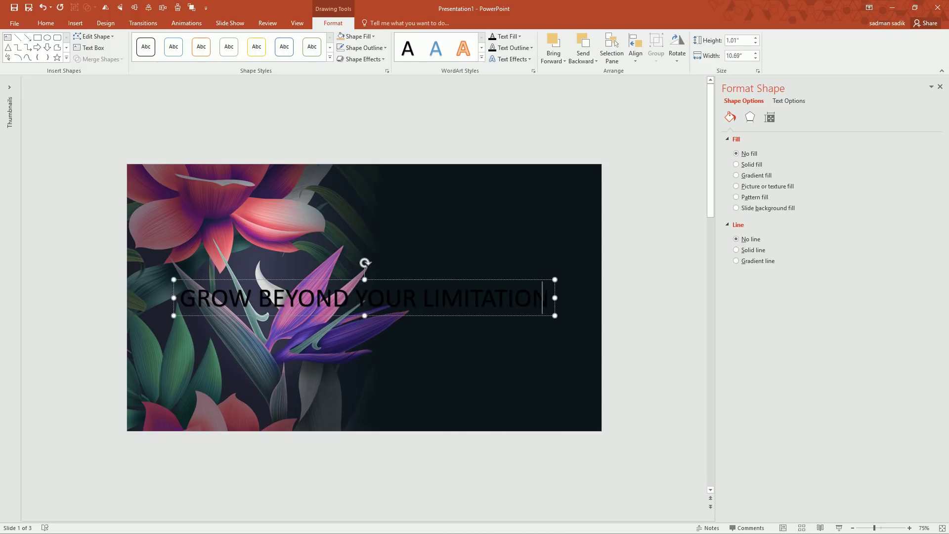
{"action": "type", "text": "S"}
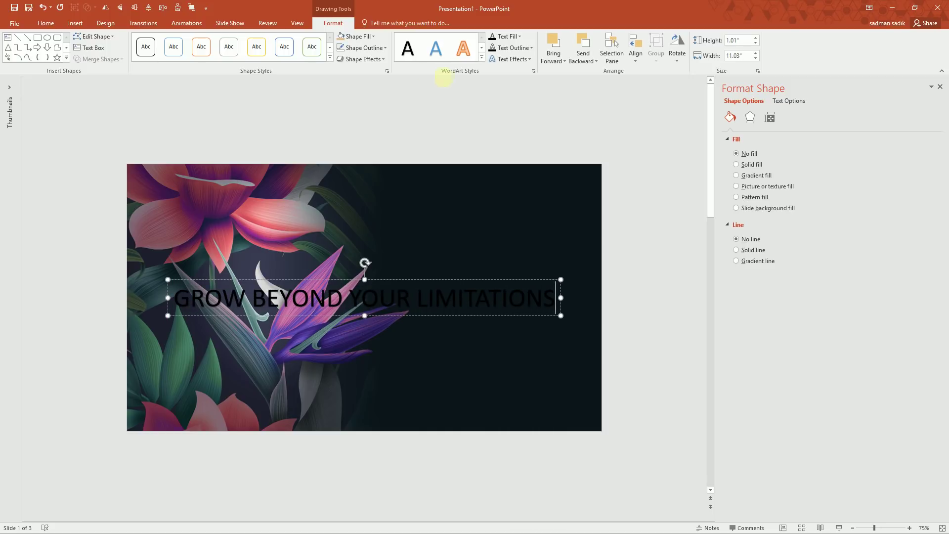
Set the WordArt to the Telenor font in white and duplicate it below
{"action": "key", "text": "ctrl+a"}
{"action": "left_click", "coordinate": [51, 24]}
{"action": "left_click", "coordinate": [163, 40]}
{"action": "type", "text": "Telenor"}
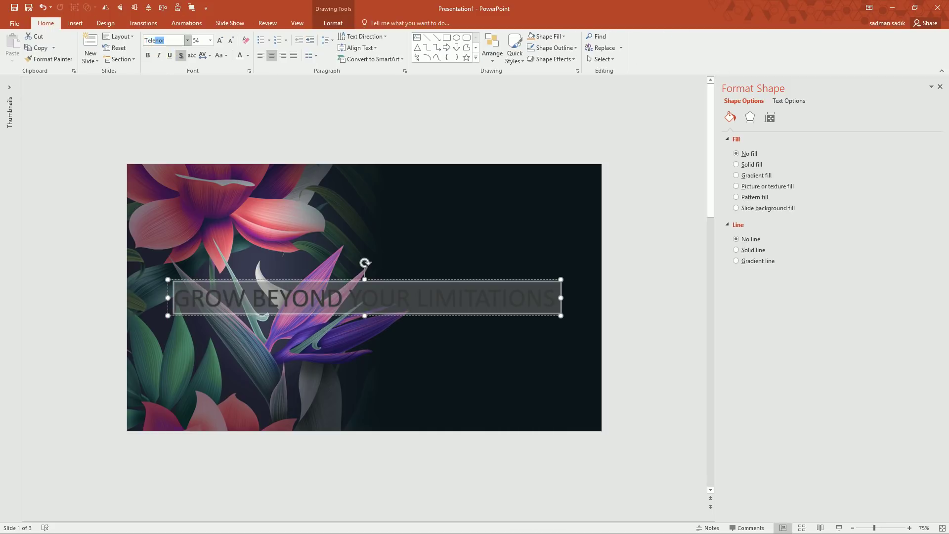
{"action": "key", "text": "Return"}
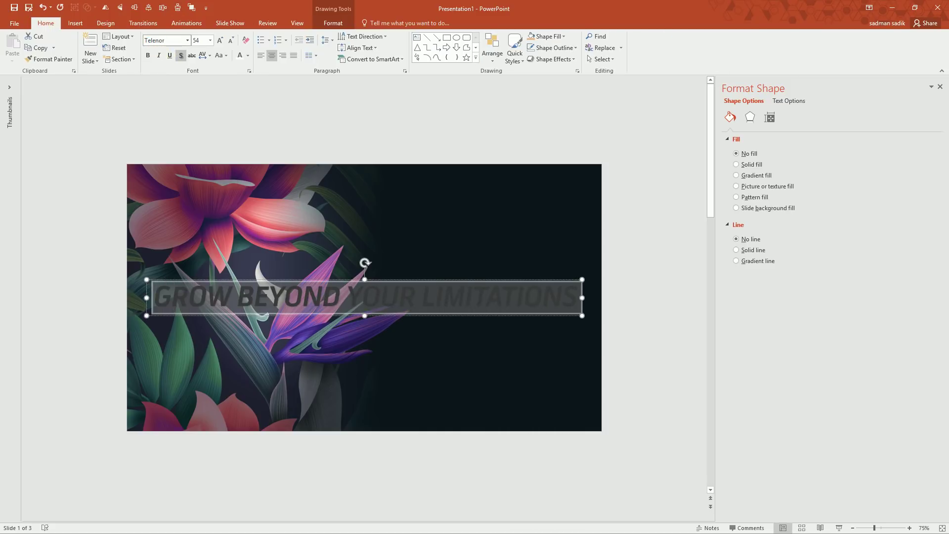
{"action": "left_click", "coordinate": [241, 55]}
{"action": "left_click_drag", "start_coordinate": [286, 277], "coordinate": [295, 371]}
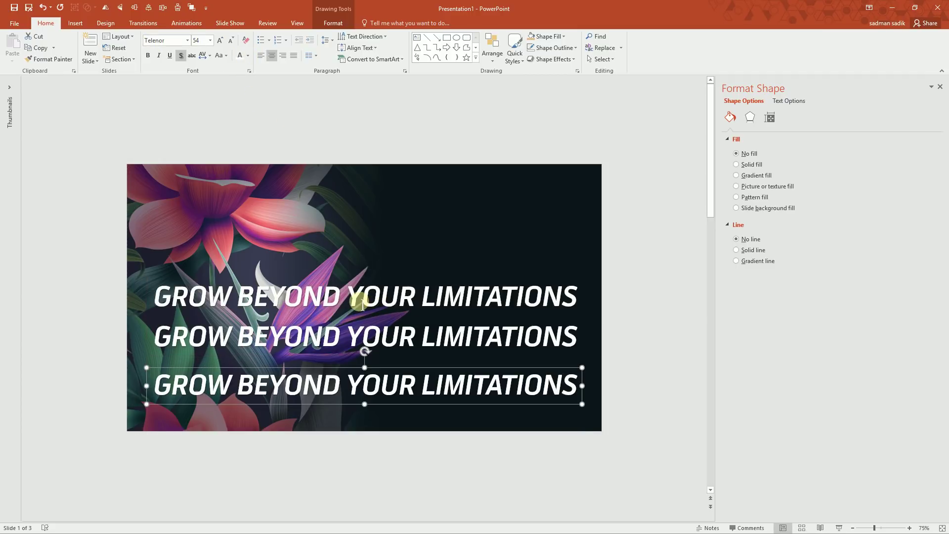
Edit the three copies so they read GROW, BEYOND and YOUR LIMITATIONS
{"action": "left_click", "coordinate": [317, 304]}
{"action": "left_click_drag", "start_coordinate": [317, 304], "coordinate": [553, 330]}
{"action": "key", "text": "ctrl+x"}
{"action": "triple_click", "coordinate": [242, 341]}
{"action": "key", "text": "ctrl+v"}
{"action": "key", "text": "BackSpace"}
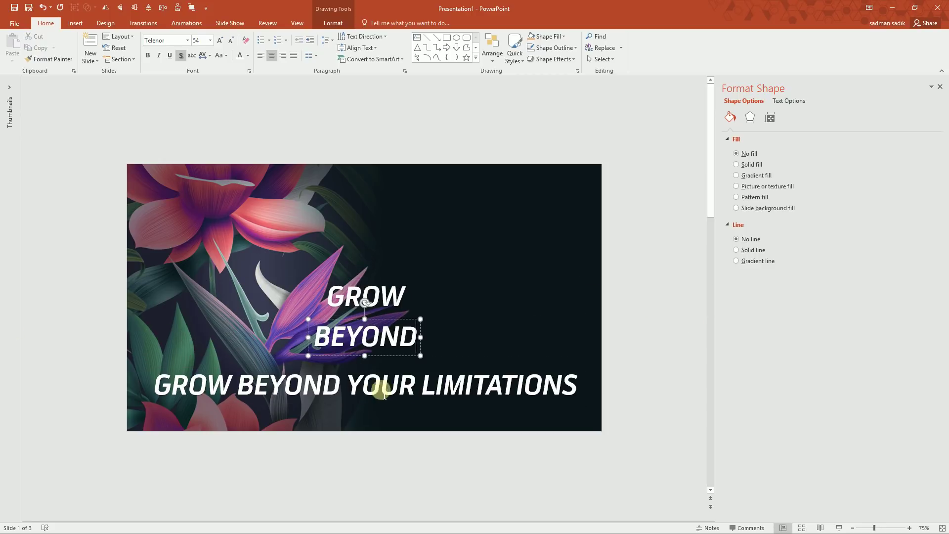
{"action": "left_click_drag", "start_coordinate": [350, 391], "coordinate": [25, 383]}
{"action": "key", "text": "BackSpace"}
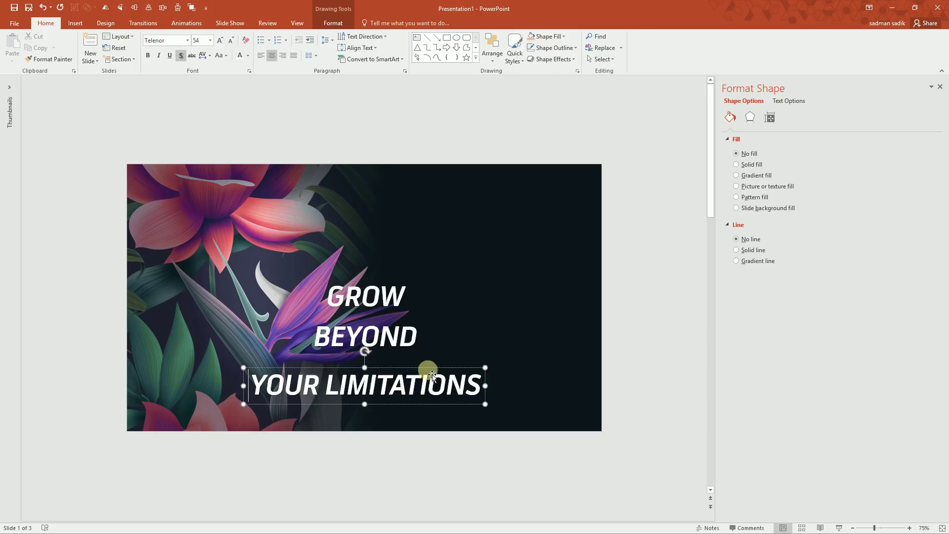
{"action": "left_click_drag", "start_coordinate": [538, 369], "coordinate": [532, 324]}
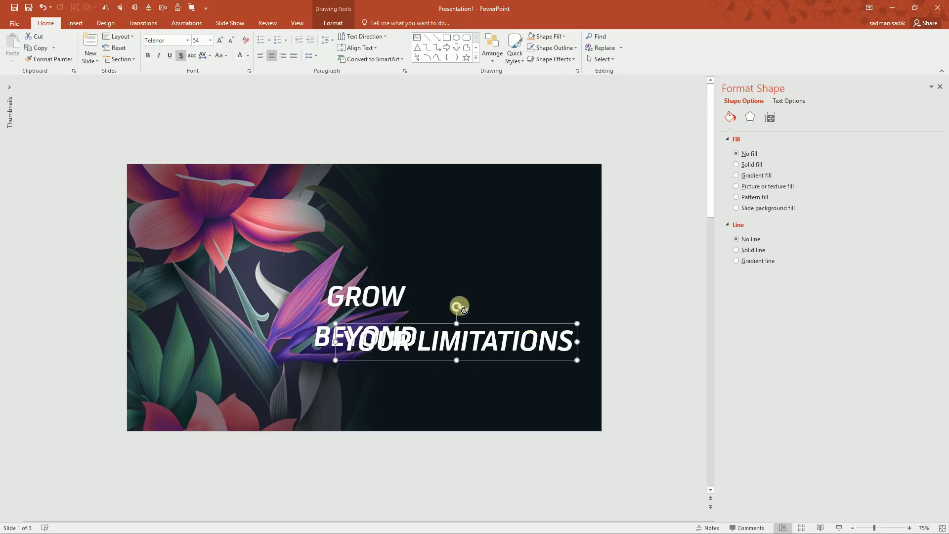
Shrink YOUR LIMITATIONS, enlarge GROW and BEYOND to 80 pt, and tilt them onto the dark side
{"action": "left_click", "coordinate": [231, 40]}
{"action": "left_click", "coordinate": [231, 41]}
{"action": "left_click", "coordinate": [230, 41]}
{"action": "left_click", "coordinate": [230, 41]}
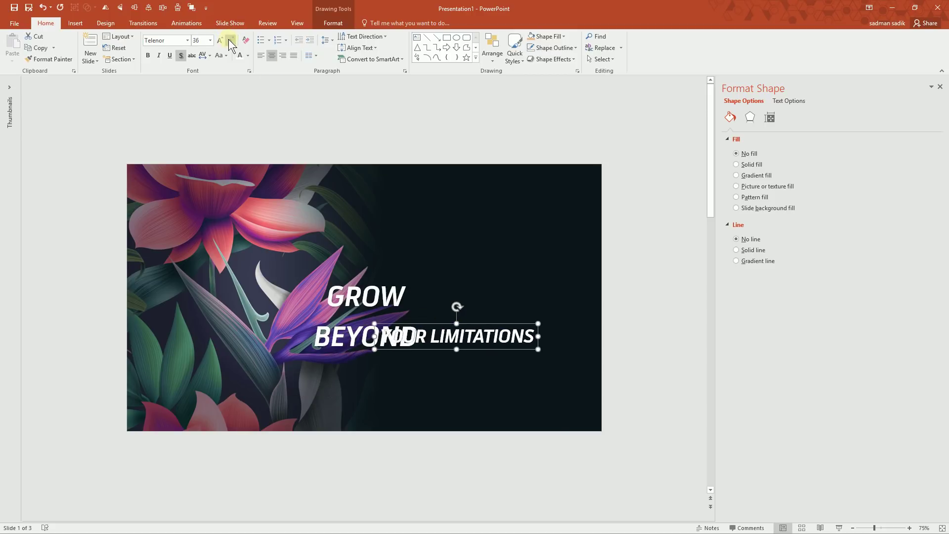
{"action": "left_click", "coordinate": [231, 40]}
{"action": "left_click", "coordinate": [367, 307]}
{"action": "left_click", "coordinate": [356, 335], "text": "shift"}
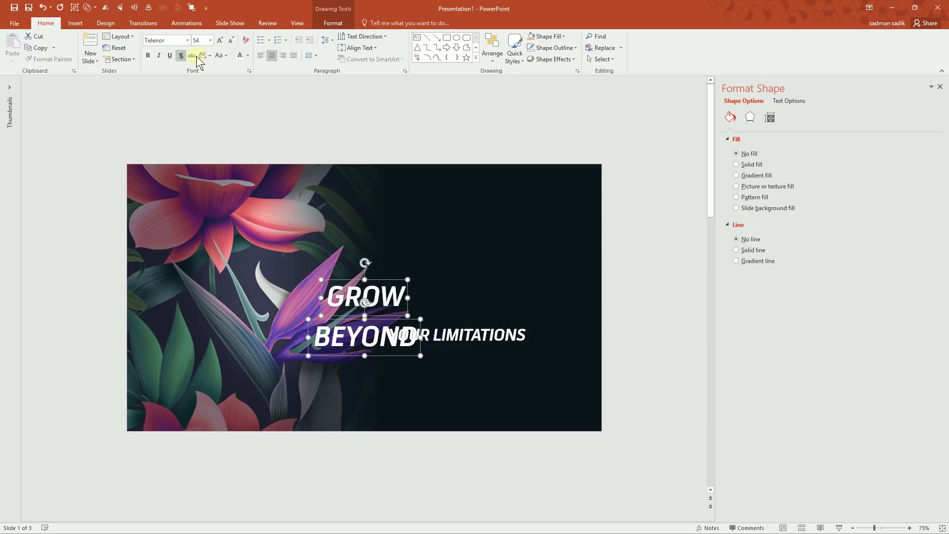
{"action": "left_click", "coordinate": [220, 41]}
{"action": "left_click", "coordinate": [220, 41]}
{"action": "left_click", "coordinate": [220, 41]}
{"action": "left_click", "coordinate": [220, 41]}
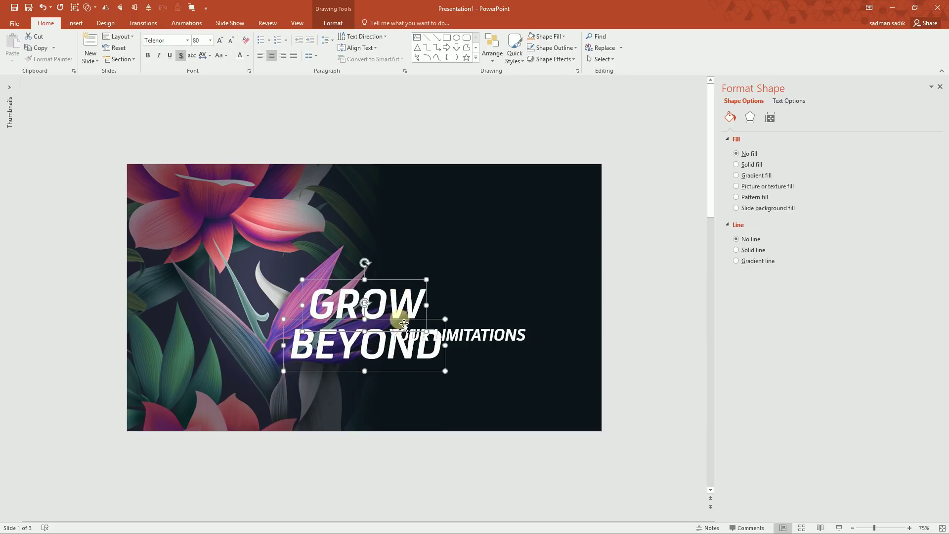
{"action": "left_click_drag", "start_coordinate": [405, 321], "coordinate": [530, 276]}
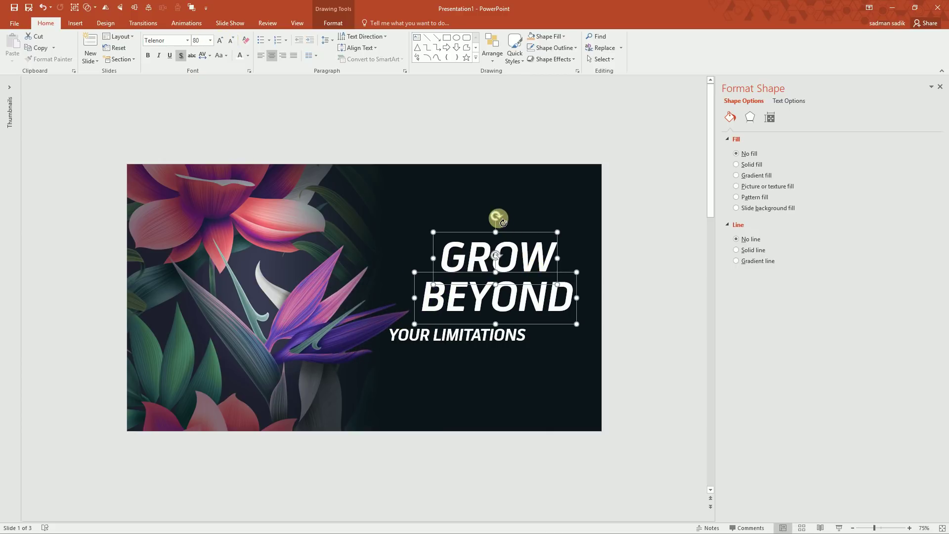
{"action": "left_click_drag", "start_coordinate": [500, 218], "coordinate": [493, 221]}
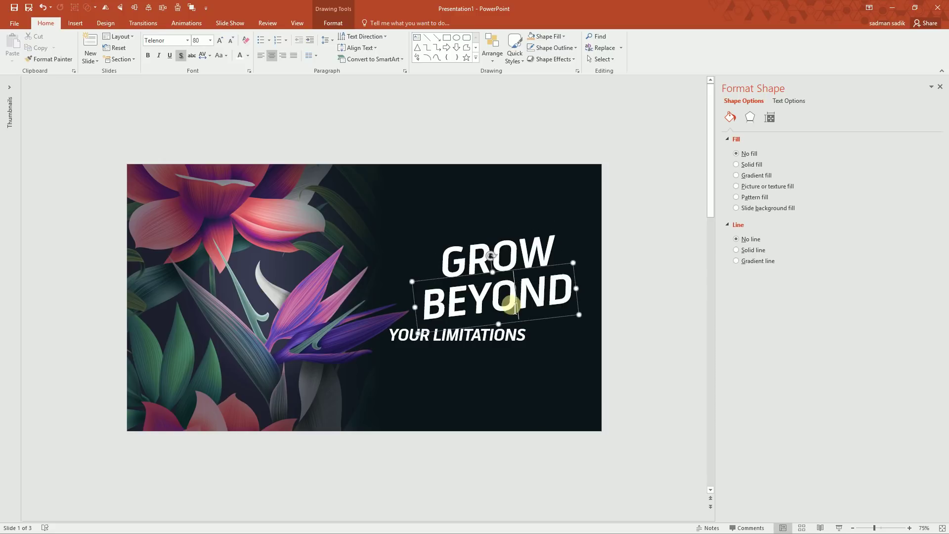
Tilt YOUR LIMITATIONS to match and place it beneath BEYOND
{"action": "left_click", "coordinate": [509, 266]}
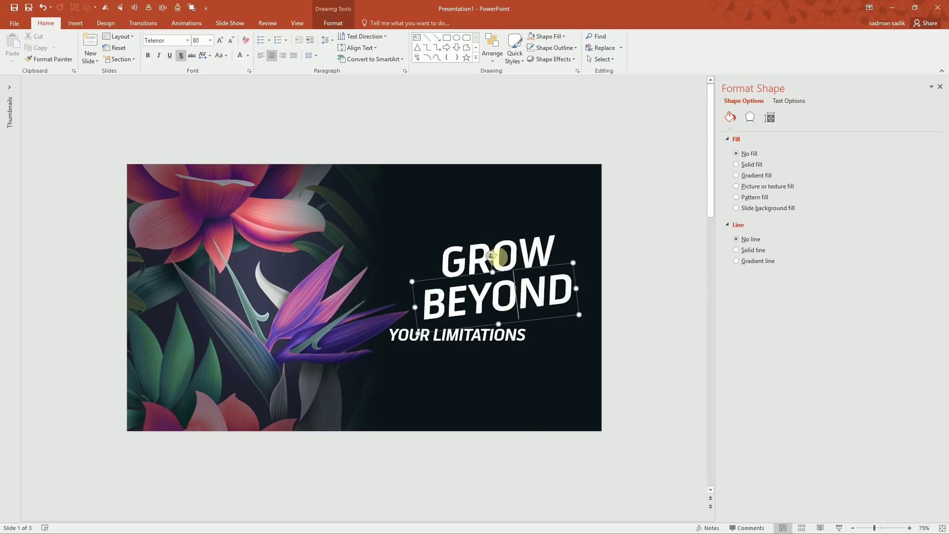
{"action": "left_click", "coordinate": [479, 336]}
{"action": "left_click_drag", "start_coordinate": [457, 314], "coordinate": [451, 309]}
{"action": "left_click_drag", "start_coordinate": [487, 350], "coordinate": [520, 328]}
Nudge the GROW line slightly down-left to align the title
{"action": "left_click", "coordinate": [515, 240]}
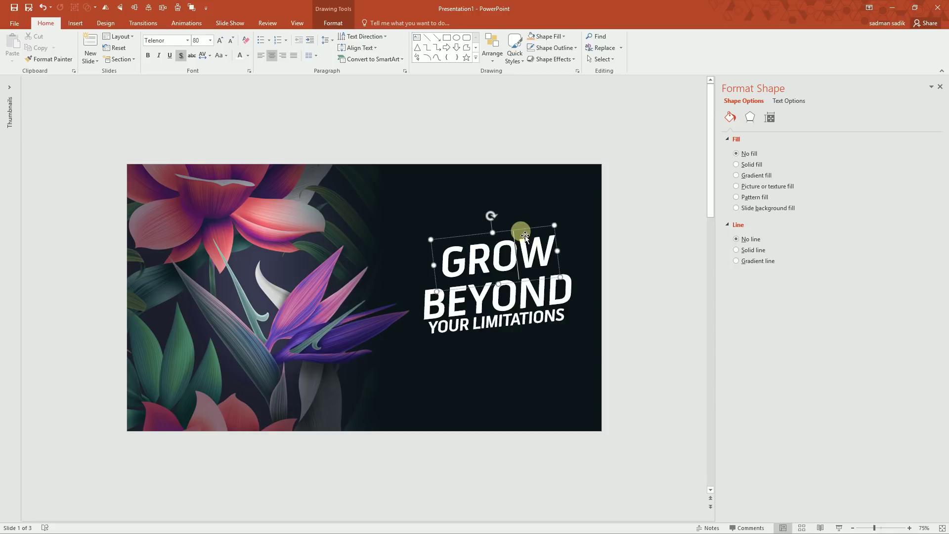
{"action": "double_click", "coordinate": [462, 256]}
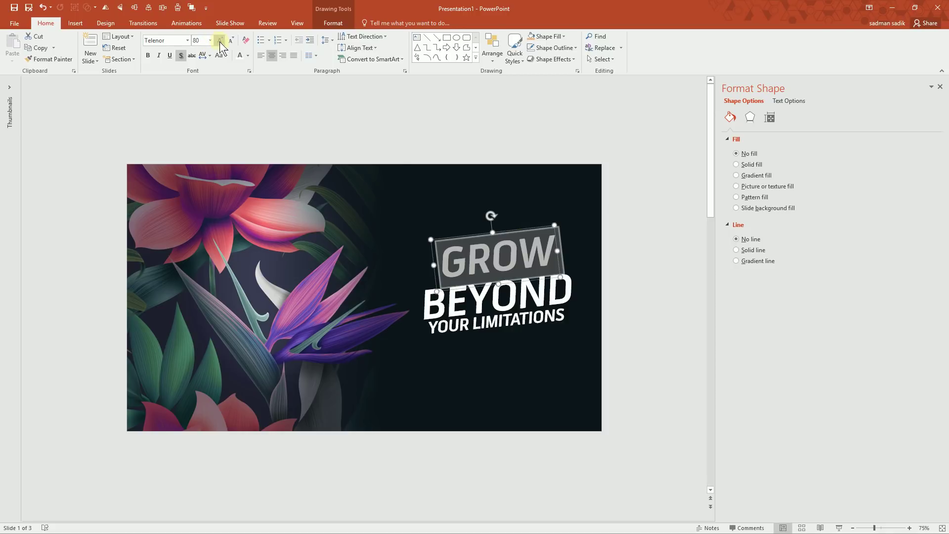
{"action": "left_click_drag", "start_coordinate": [520, 228], "coordinate": [498, 239]}
{"action": "left_click", "coordinate": [495, 228]}
{"action": "left_click", "coordinate": [465, 162]}
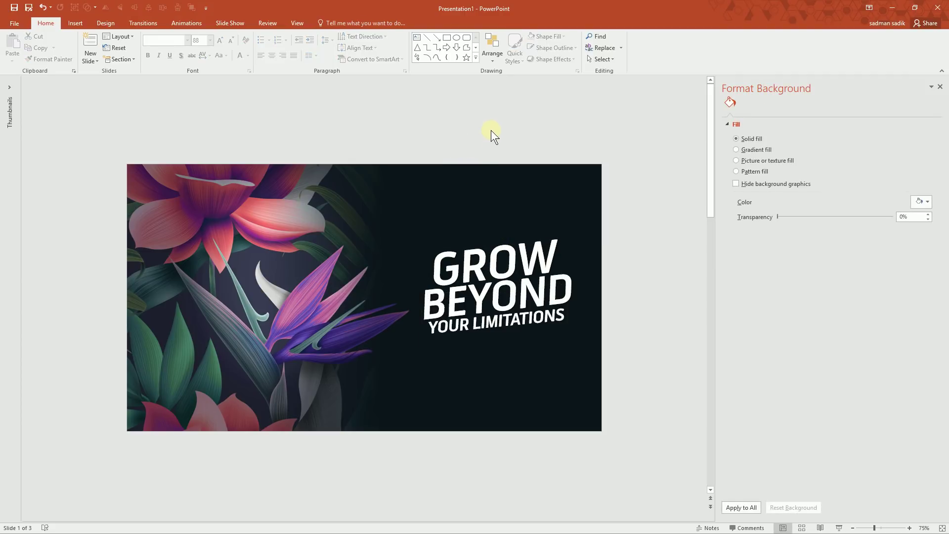
On slide 2, crop the lion picture's right side to leave the left half of the face
{"action": "scroll", "coordinate": [491, 130], "scroll_direction": "down", "scroll_amount": 1}
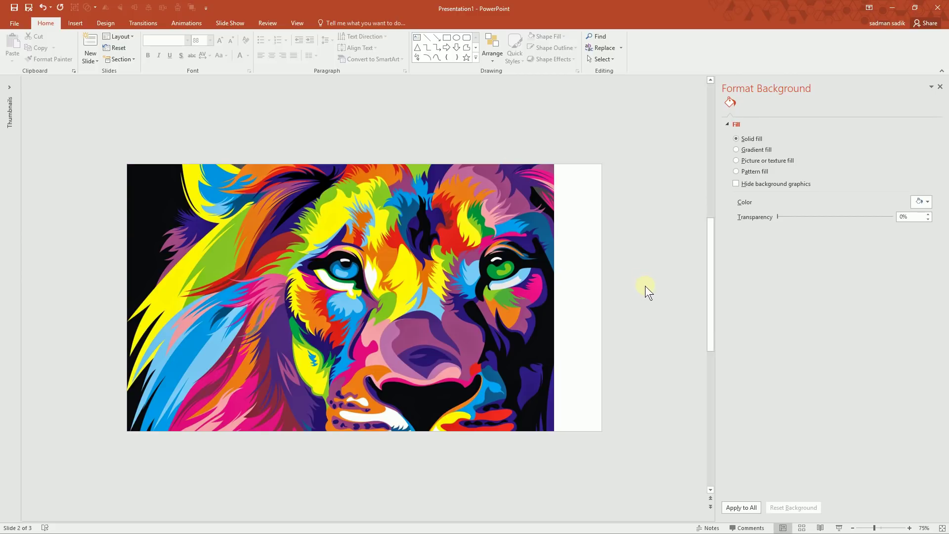
{"action": "left_click", "coordinate": [513, 316]}
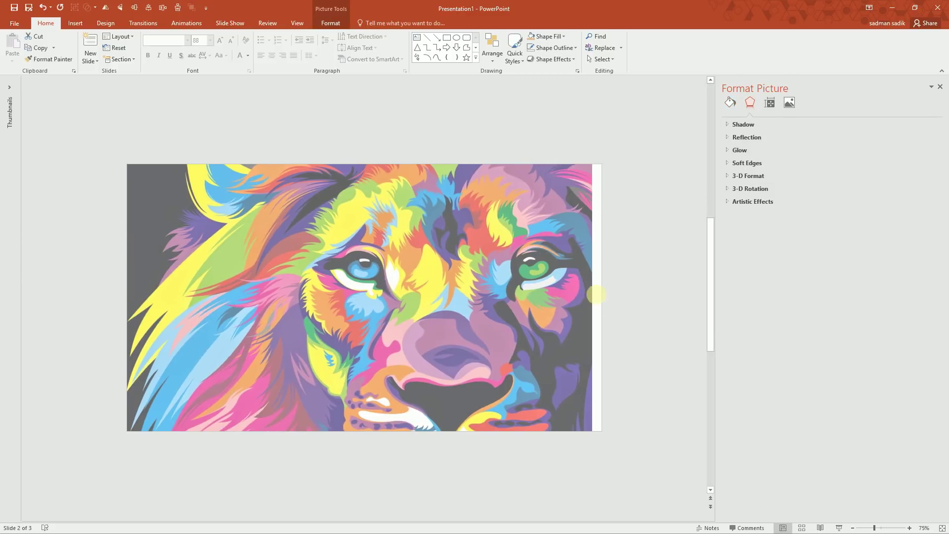
{"action": "left_click_drag", "start_coordinate": [597, 295], "coordinate": [604, 298]}
{"action": "key", "text": "ctrl+z"}
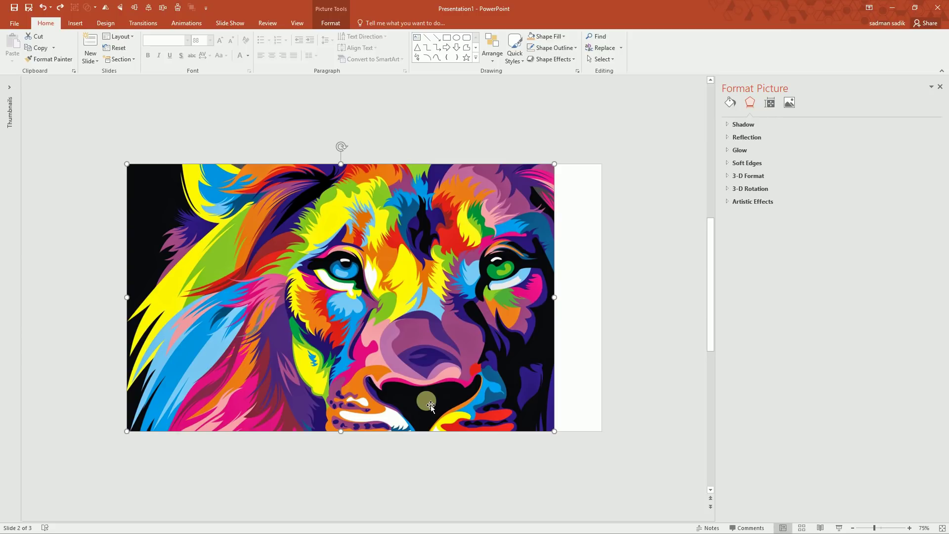
{"action": "left_click", "coordinate": [332, 23]}
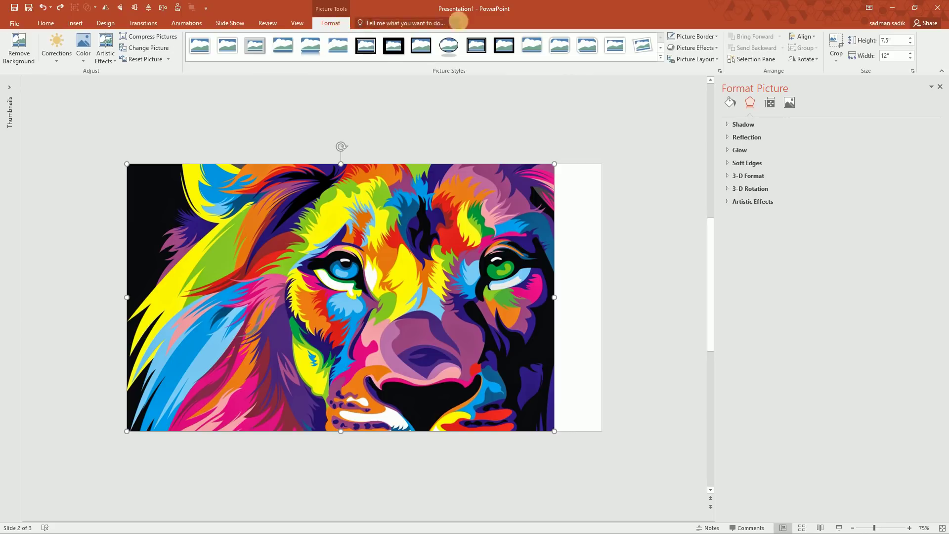
{"action": "left_click", "coordinate": [838, 42]}
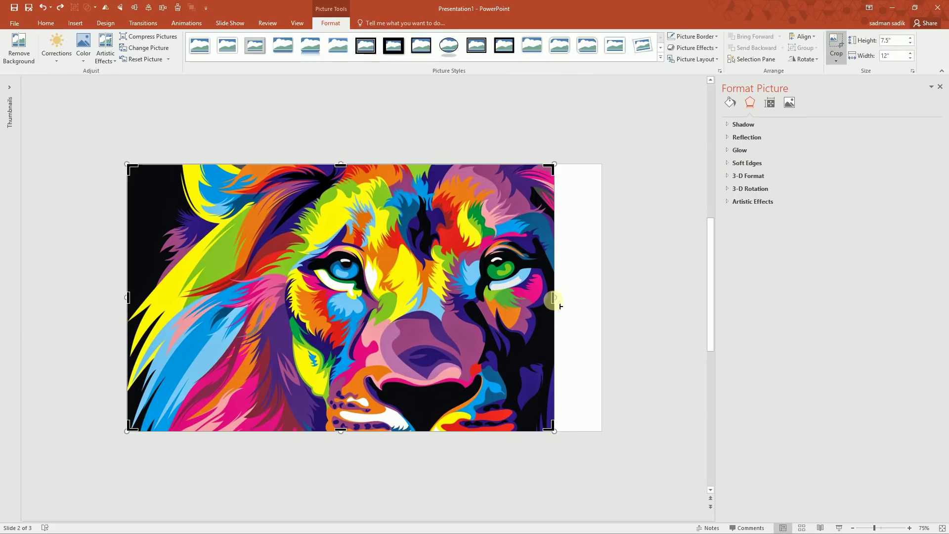
{"action": "left_click_drag", "start_coordinate": [555, 298], "coordinate": [433, 338]}
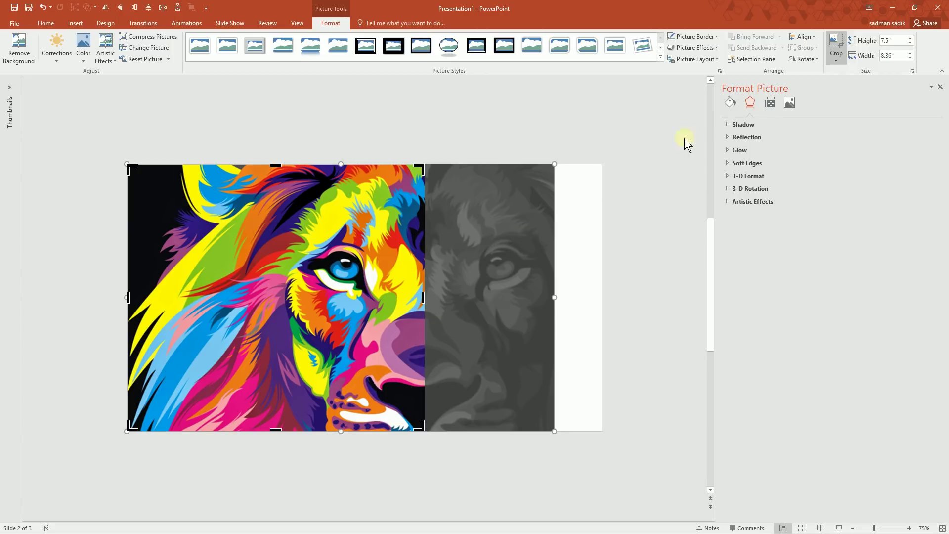
{"action": "left_click", "coordinate": [837, 44]}
Duplicate the cropped lion half, flip the copy horizontally, and join it to the original
{"action": "left_click_drag", "start_coordinate": [231, 295], "coordinate": [510, 284]}
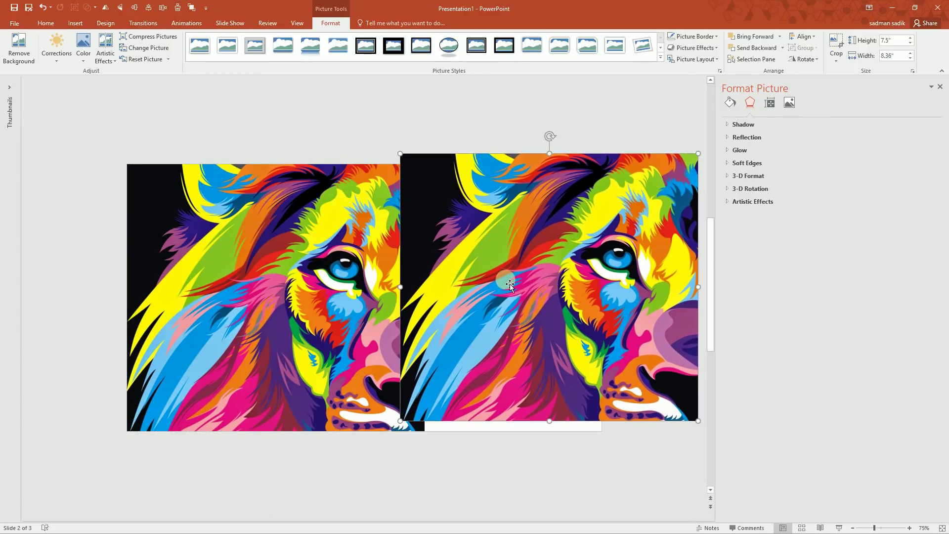
{"action": "right_click", "coordinate": [507, 281]}
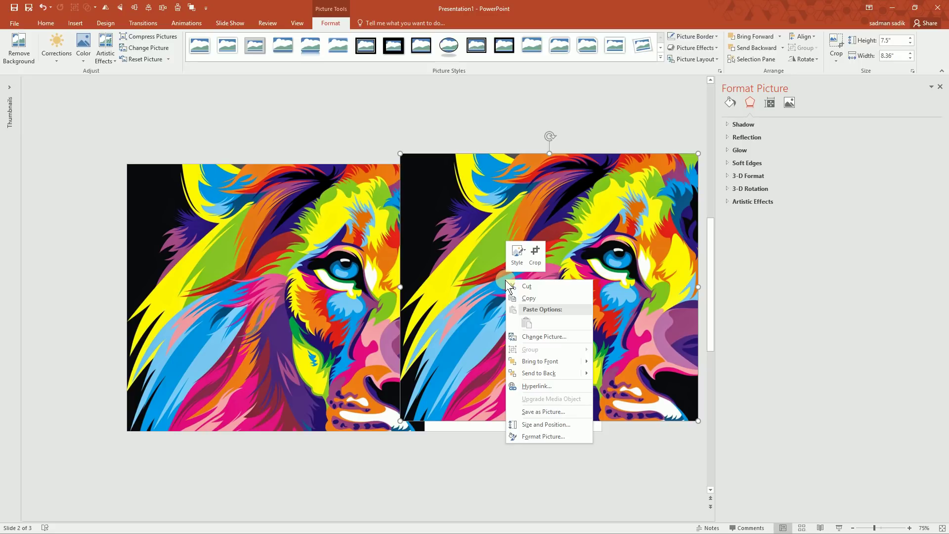
{"action": "left_click", "coordinate": [485, 256]}
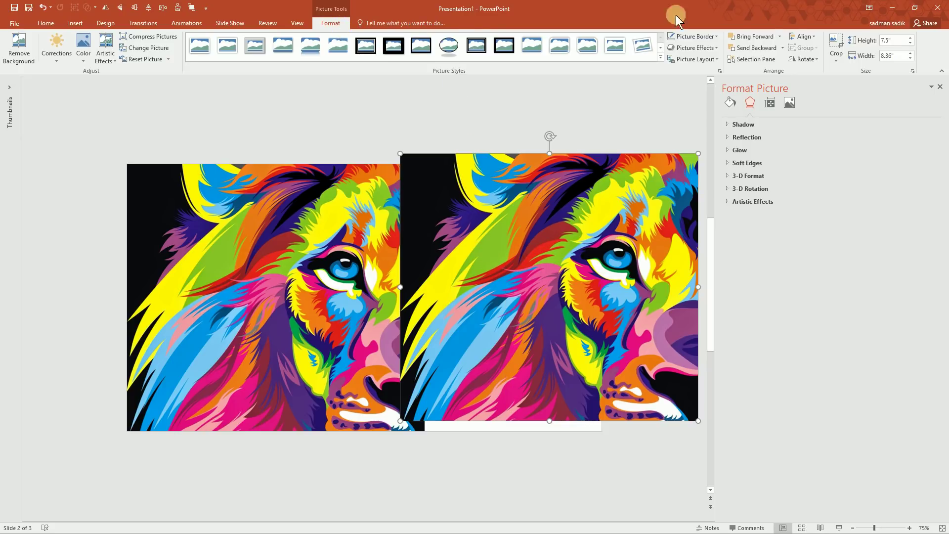
{"action": "left_click", "coordinate": [804, 59]}
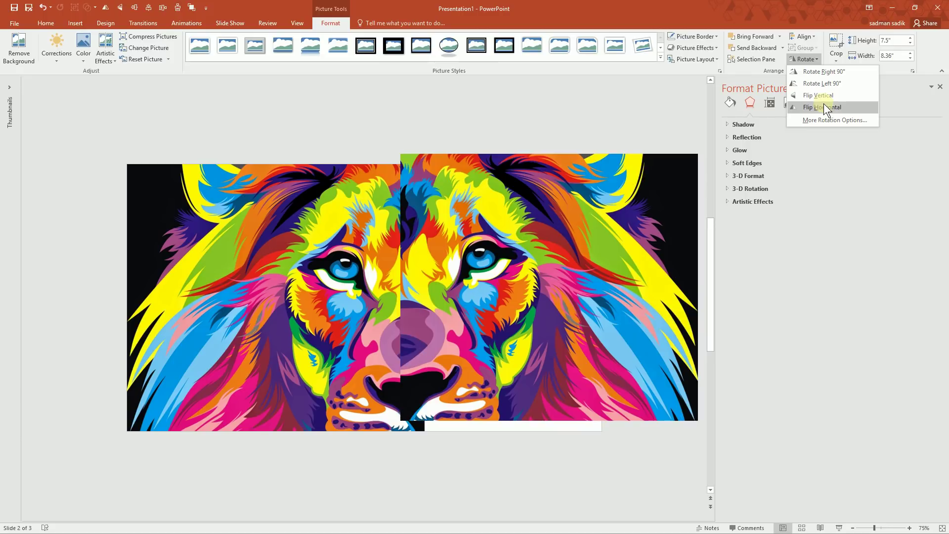
{"action": "left_click", "coordinate": [823, 108]}
{"action": "mouse_move", "coordinate": [439, 298]}
{"action": "left_mouse_down"}
{"action": "mouse_move", "coordinate": [474, 303]}
{"action": "mouse_move", "coordinate": [442, 308]}
{"action": "left_mouse_up"}
{"action": "left_click", "coordinate": [450, 121]}
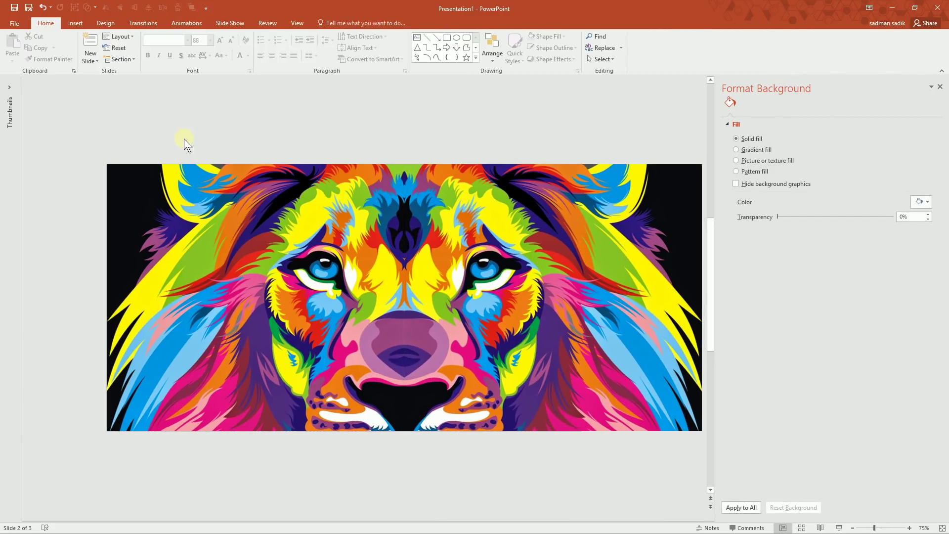
Group both lion halves into one picture and centre it on slide 2
{"action": "left_click_drag", "start_coordinate": [57, 122], "coordinate": [873, 511]}
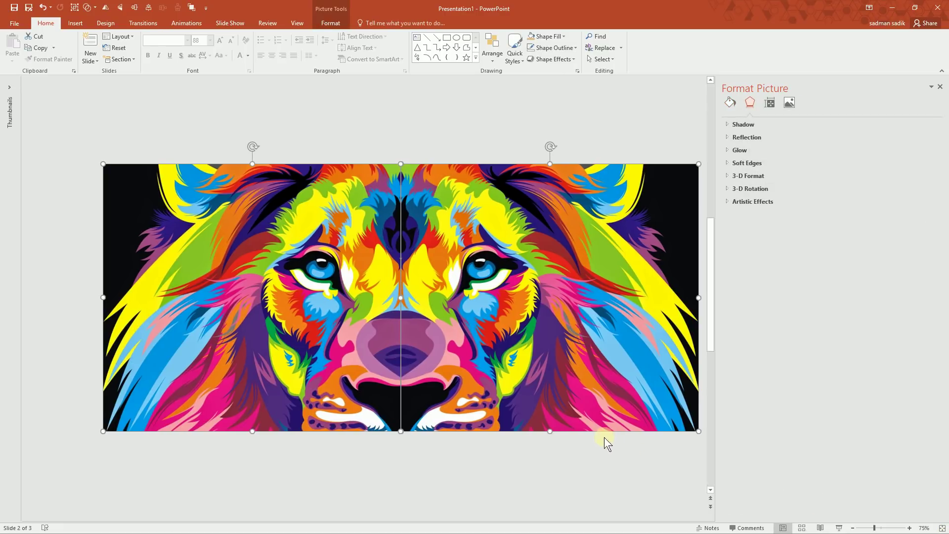
{"action": "key", "text": "ctrl+g"}
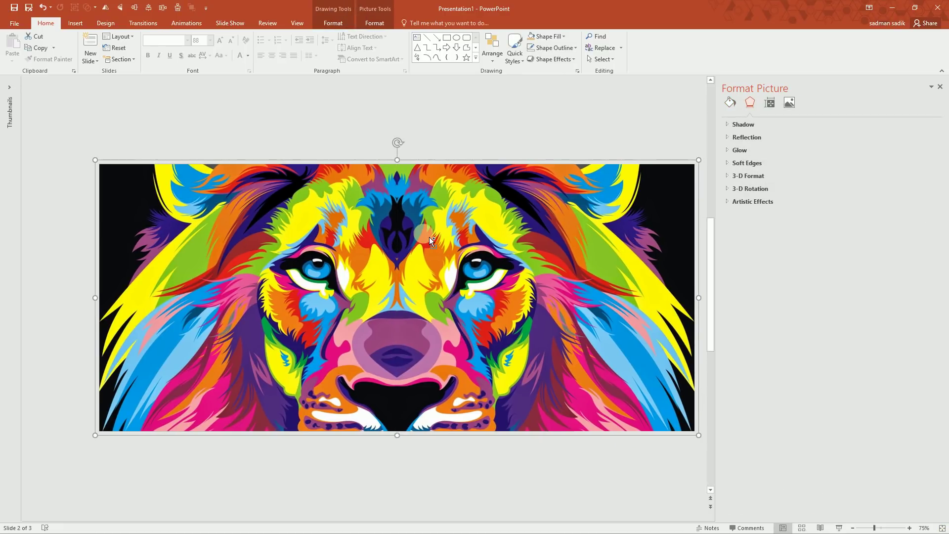
{"action": "key", "text": "ctrl+shift+g"}
{"action": "right_click", "coordinate": [321, 232]}
{"action": "mouse_move", "coordinate": [376, 287]}
{"action": "left_click", "coordinate": [417, 285]}
{"action": "left_click_drag", "start_coordinate": [444, 274], "coordinate": [396, 242]}
{"action": "left_click", "coordinate": [120, 7]}
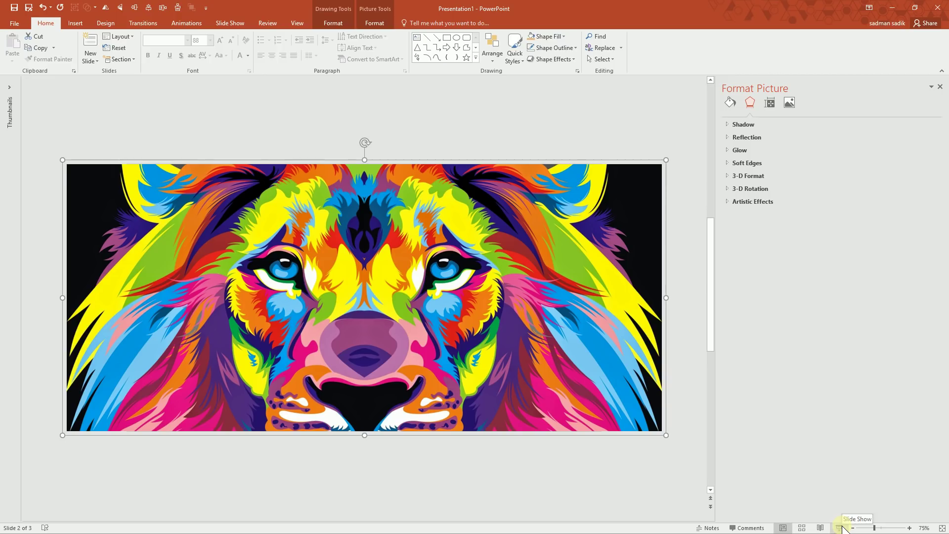
Open the Thumbnails pane and display slide 3, 'Thanks for Watching! SHARE & SUBSCRIBE!'
{"action": "left_click", "coordinate": [66, 118]}
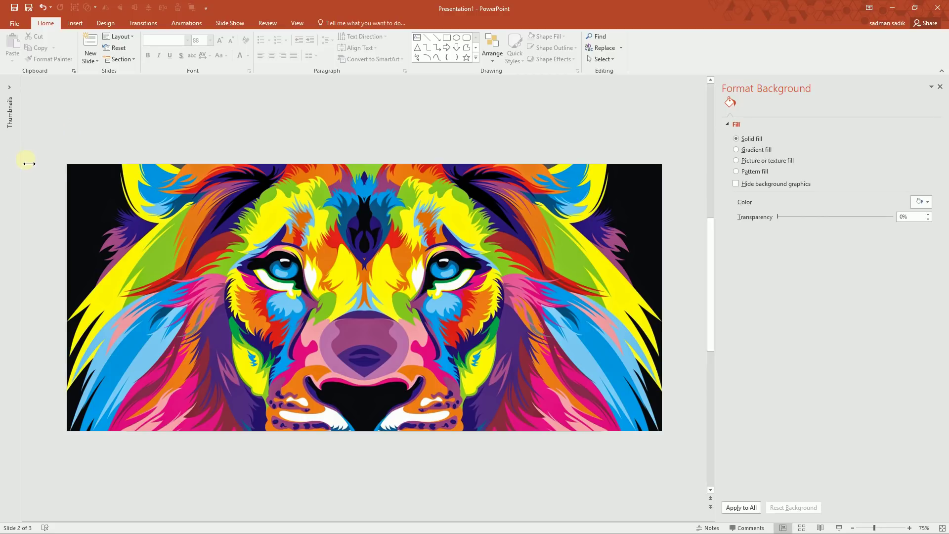
{"action": "left_click_drag", "start_coordinate": [22, 158], "coordinate": [104, 172]}
{"action": "left_click", "coordinate": [79, 212]}
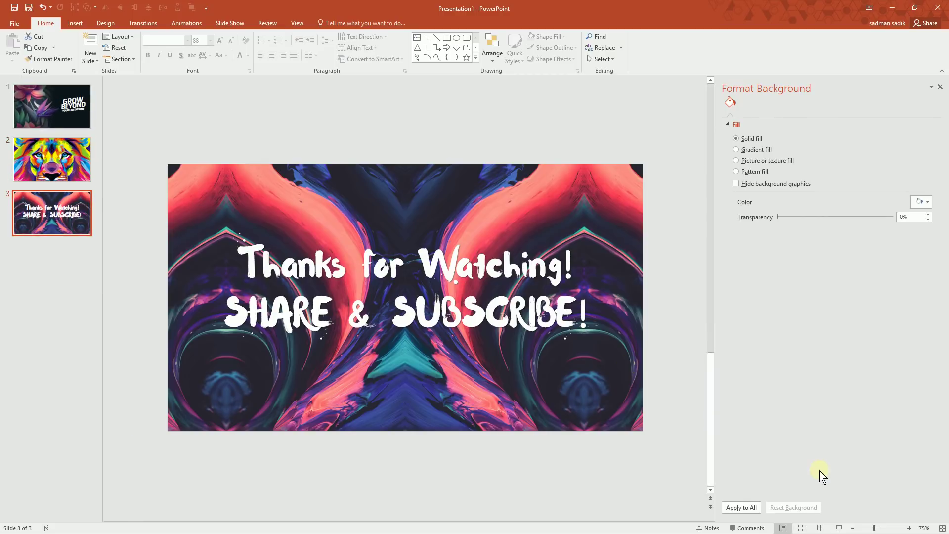